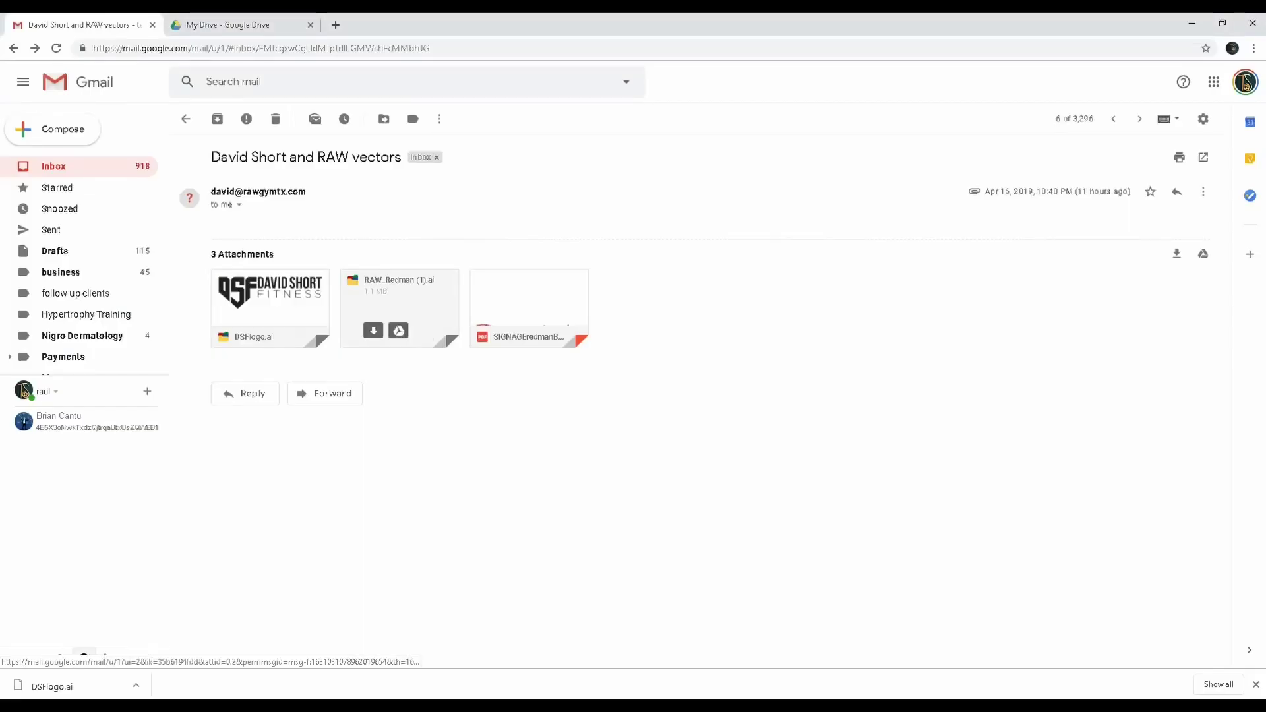
# - Download the RAW_Redman (1).ai attachment from the open email and show it in its folder
pyautogui.click(399, 300)
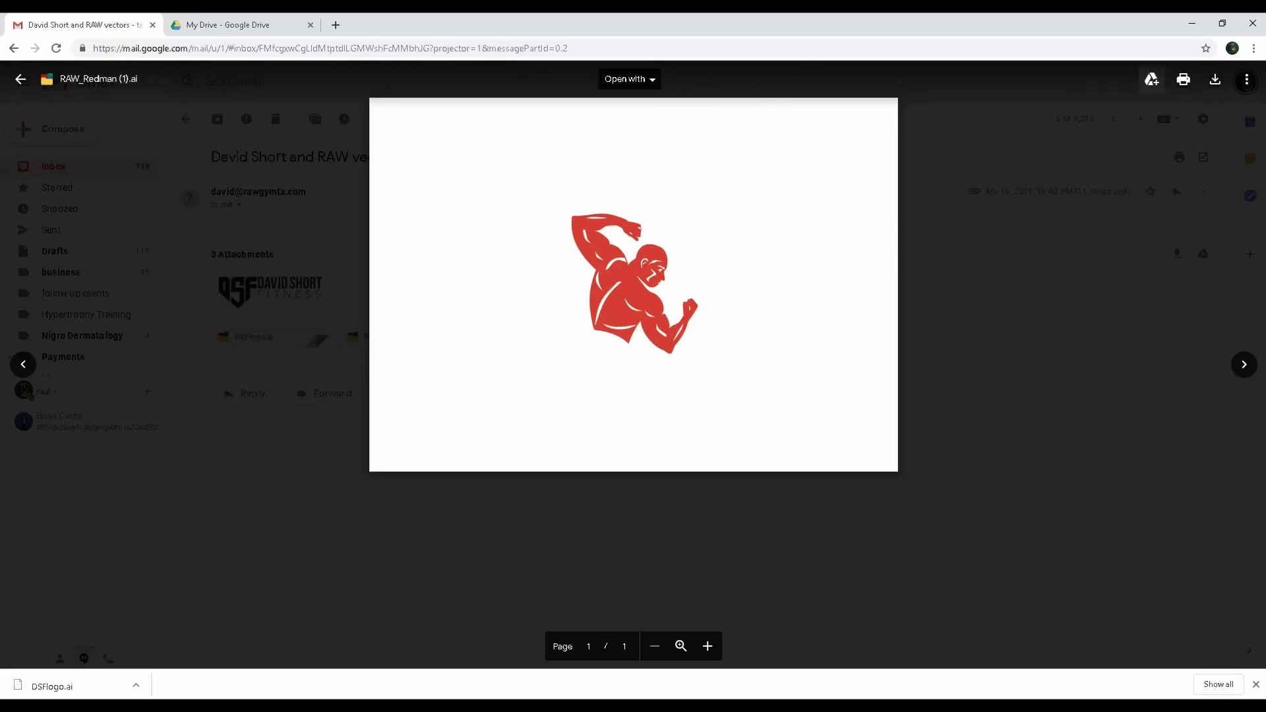
pyautogui.click(1215, 79)
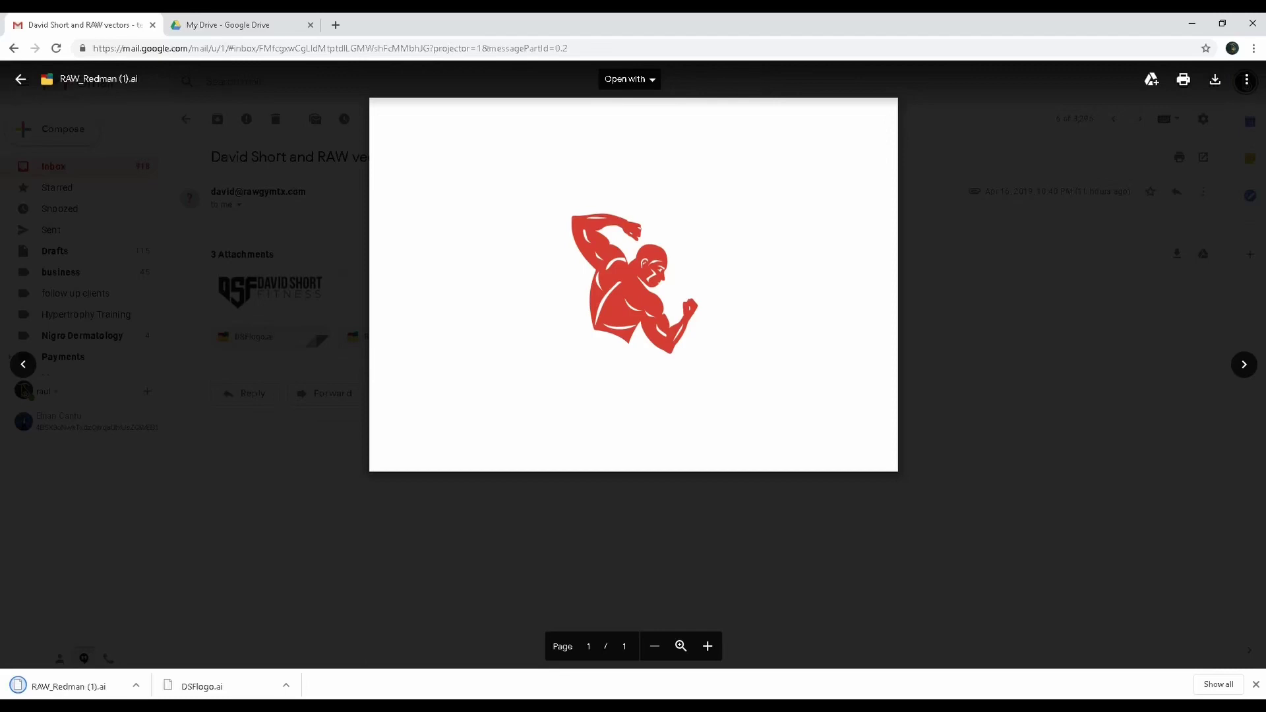
pyautogui.click(135, 686)
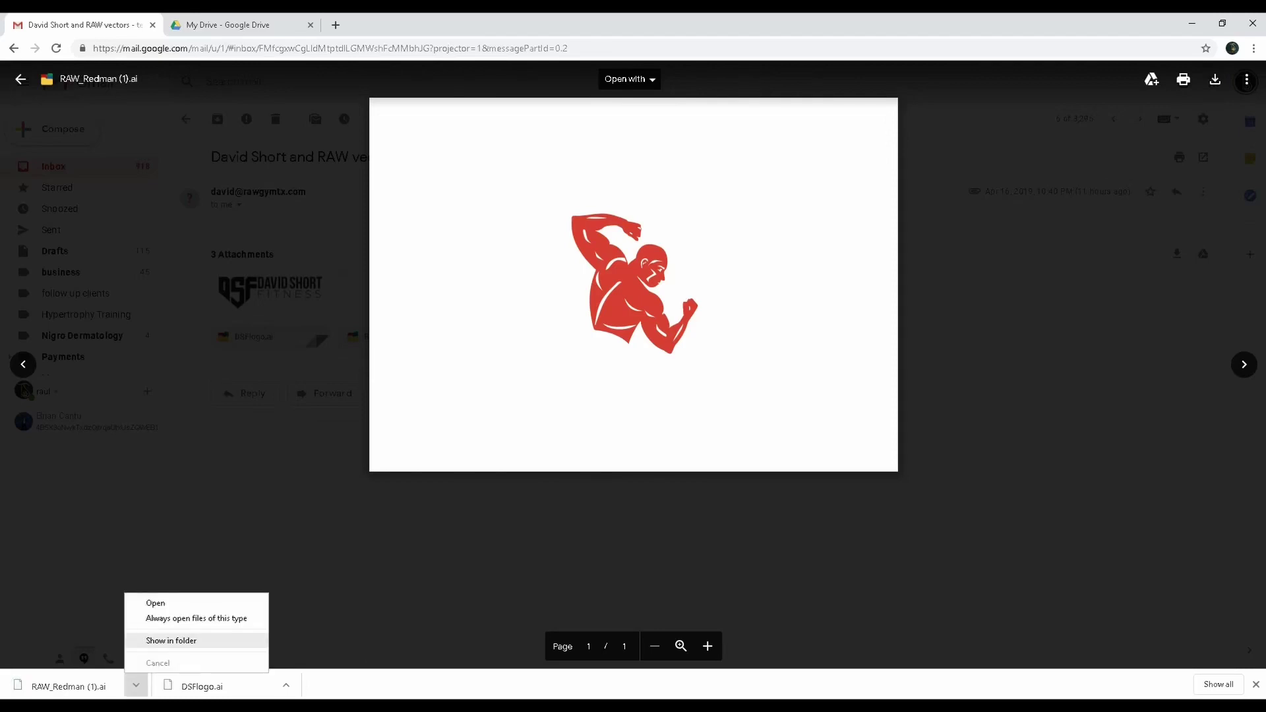
pyautogui.click(173, 639)
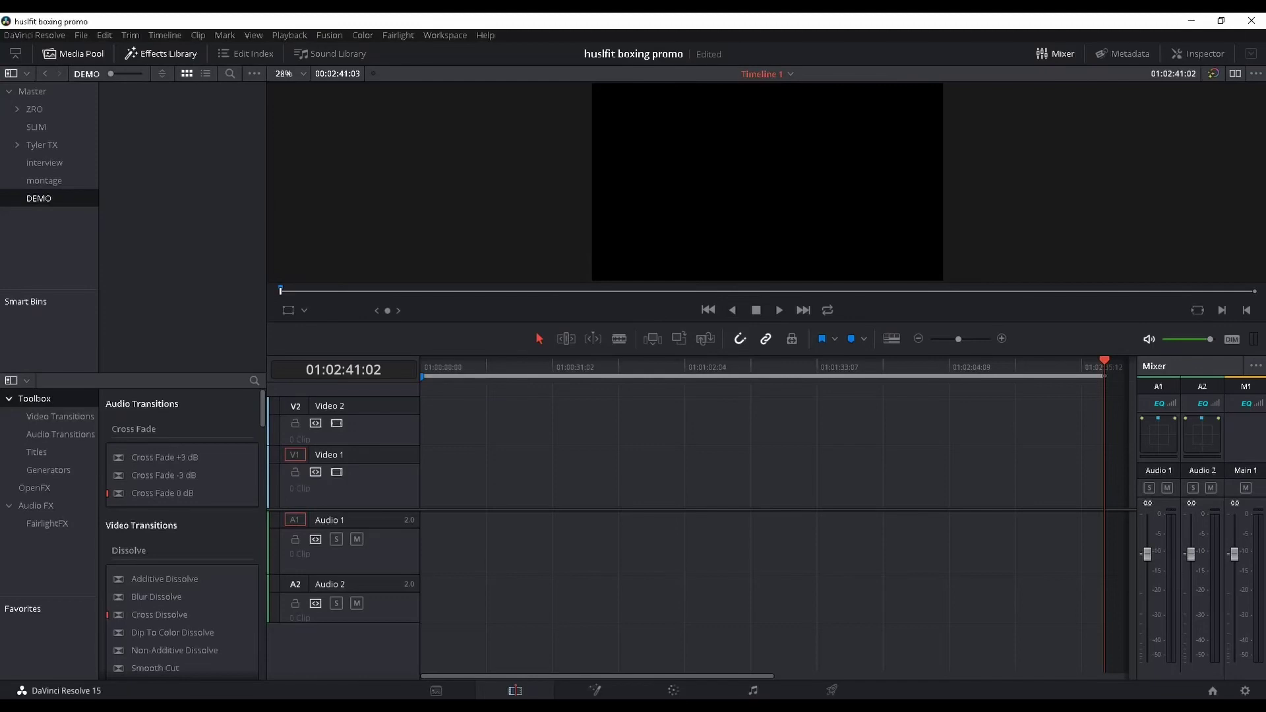
# - Switch to DaVinci Resolve and try to import RAW_Redman (1).ai into the timeline and the DEMO bin
pyautogui.hotkey('alt', 'Tab')
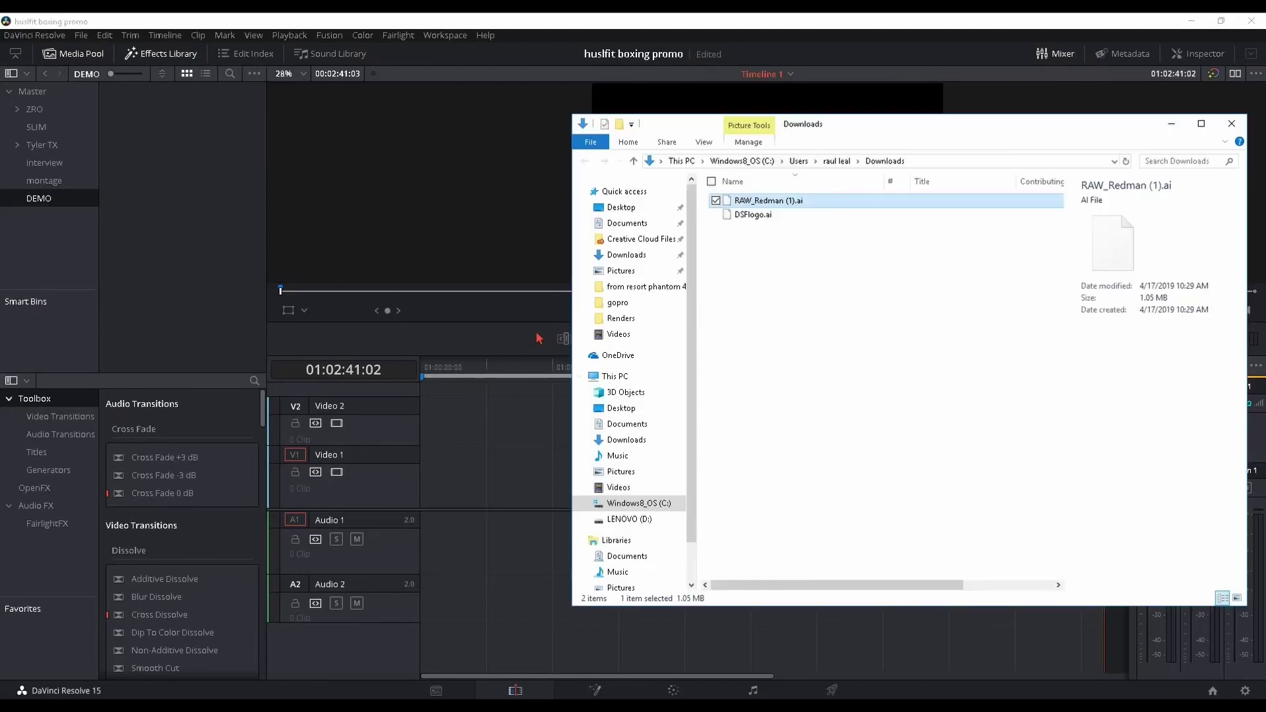
pyautogui.moveTo(768, 201); pyautogui.dragTo(495, 485)
pyautogui.moveTo(768, 200); pyautogui.dragTo(232, 240)
# - Return to the attachment preview in Gmail, add RAW_Redman (1).ai to My Drive and go to Google Drive
pyautogui.hotkey('alt', 'Tab')
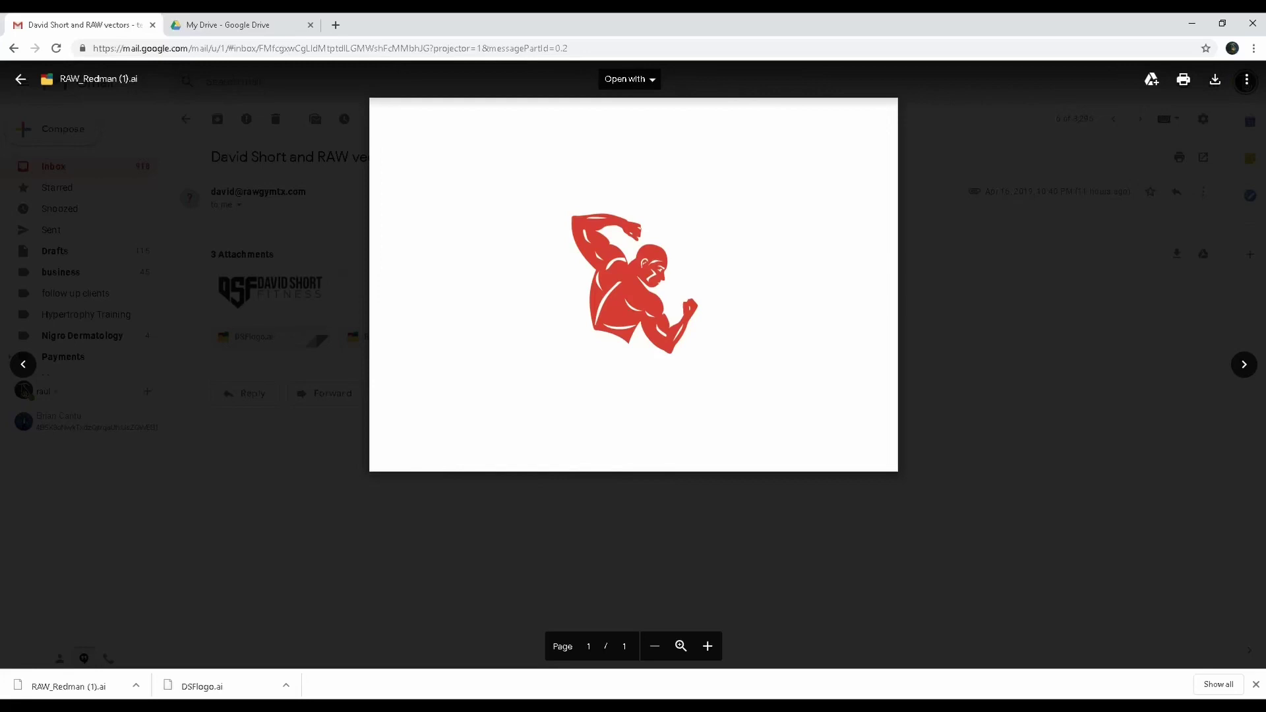
pyautogui.click(1151, 79)
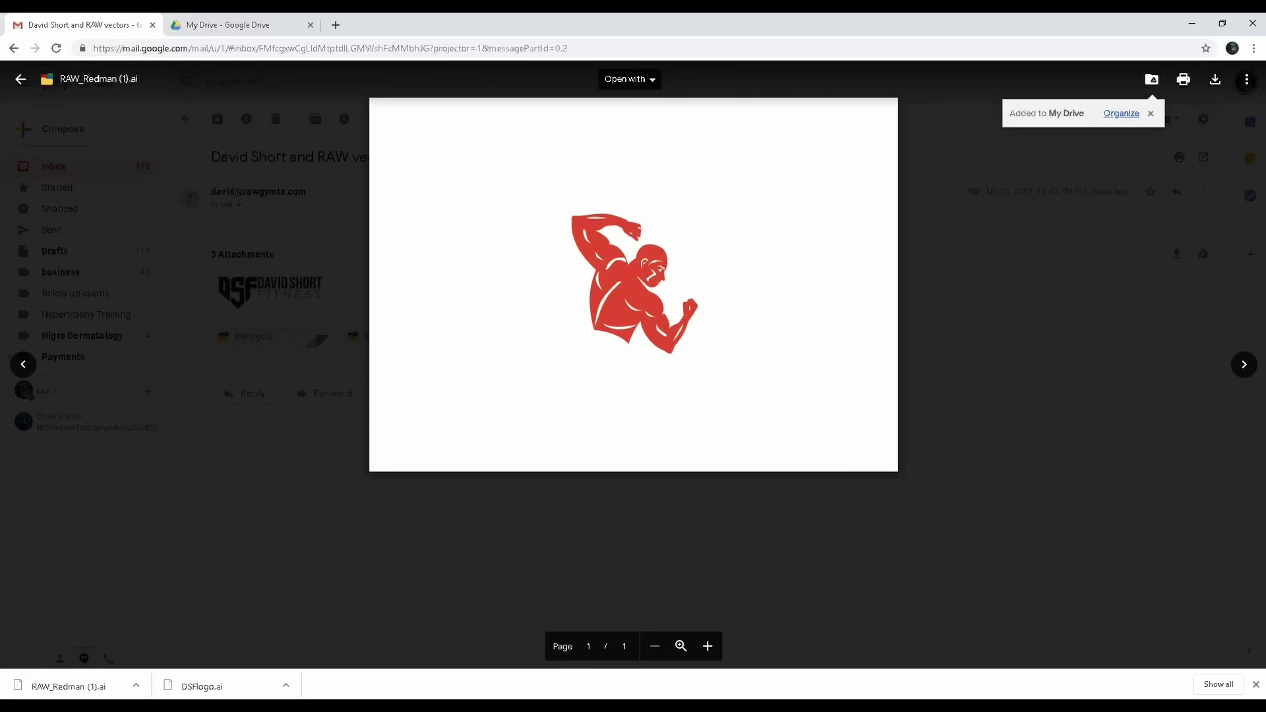
pyautogui.click(1121, 113)
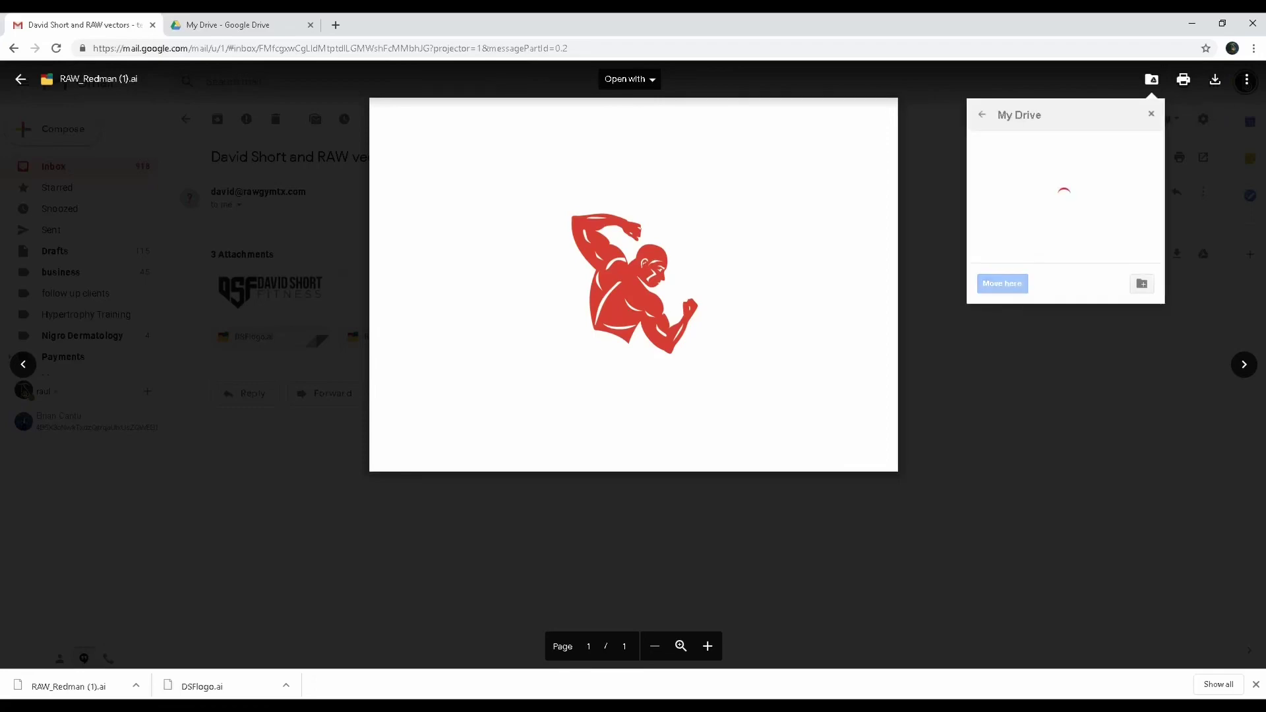
pyautogui.click(228, 25)
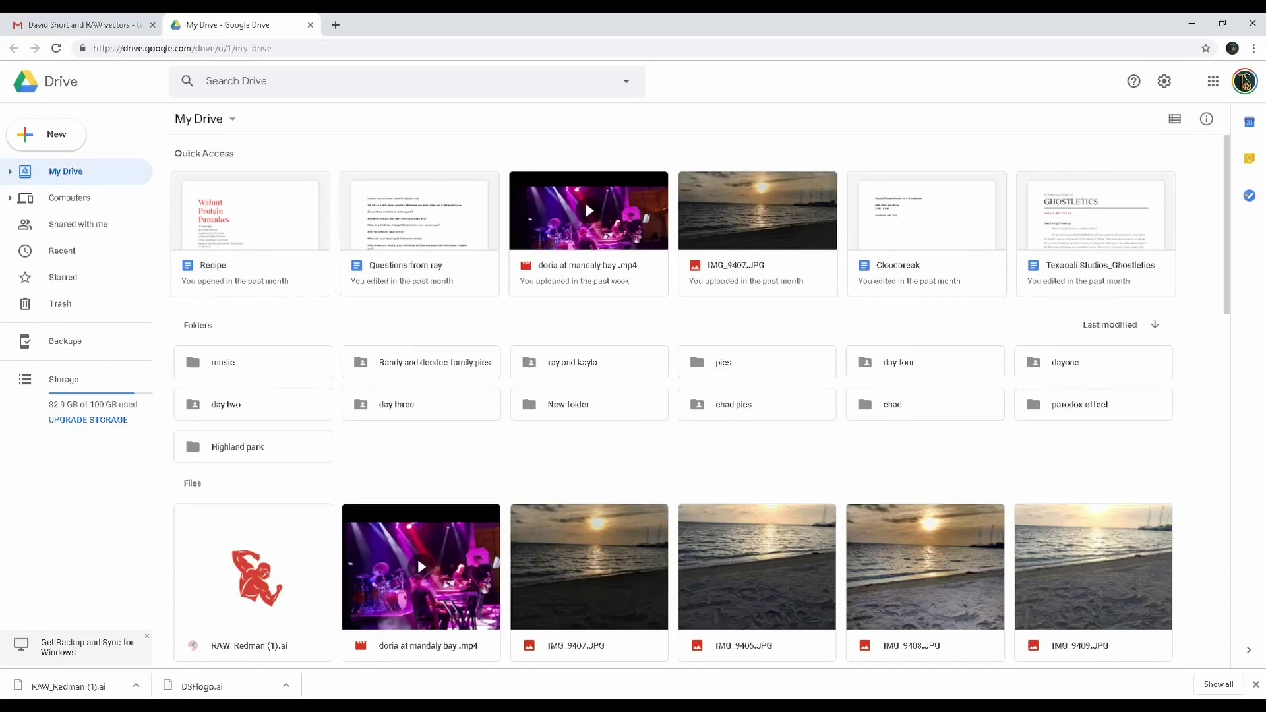
# - Open RAW_Redman (1).ai from My Drive with CloudConvert
pyautogui.click(253, 583)
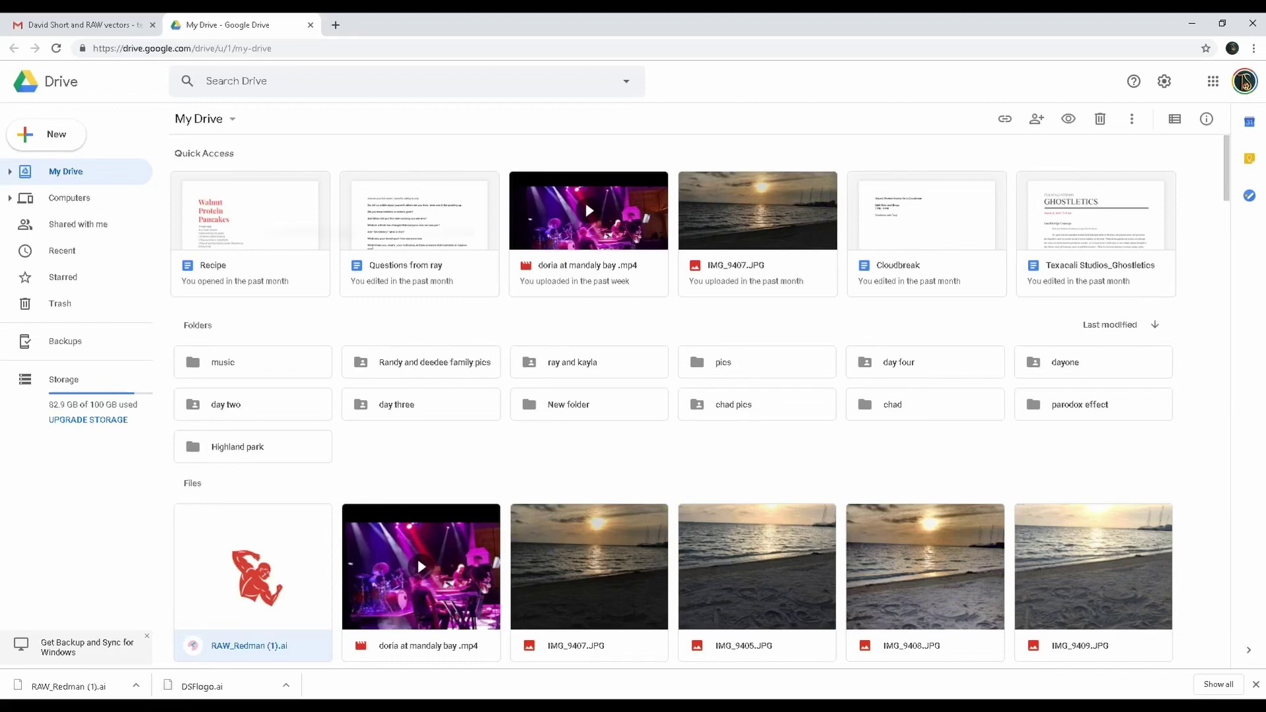
pyautogui.rightClick(264, 564)
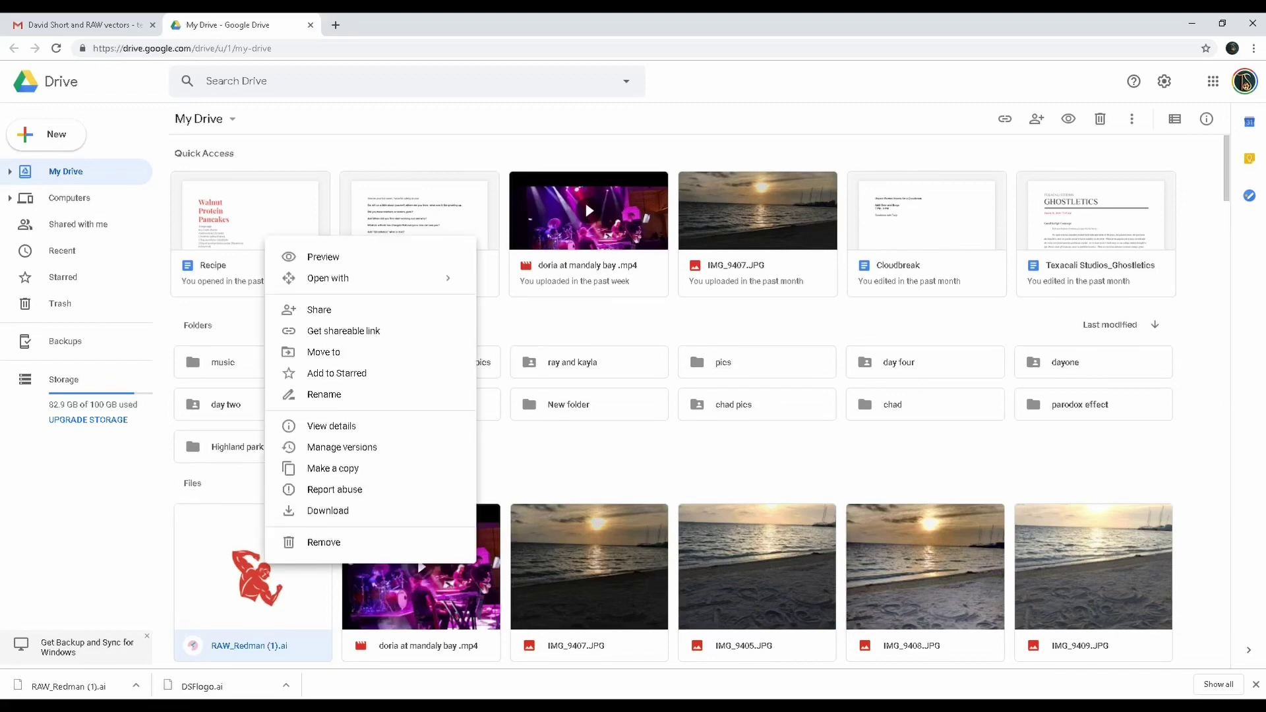
pyautogui.press('Down')
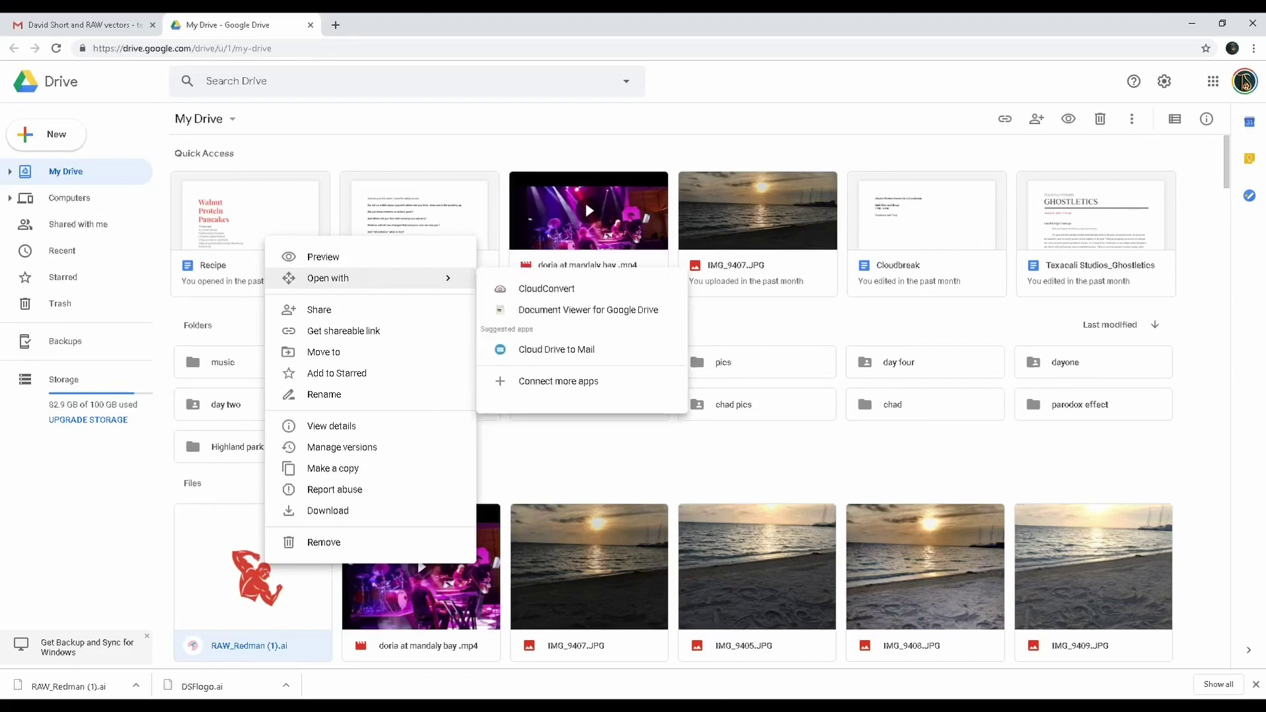
pyautogui.press('Right')
pyautogui.press('Return')
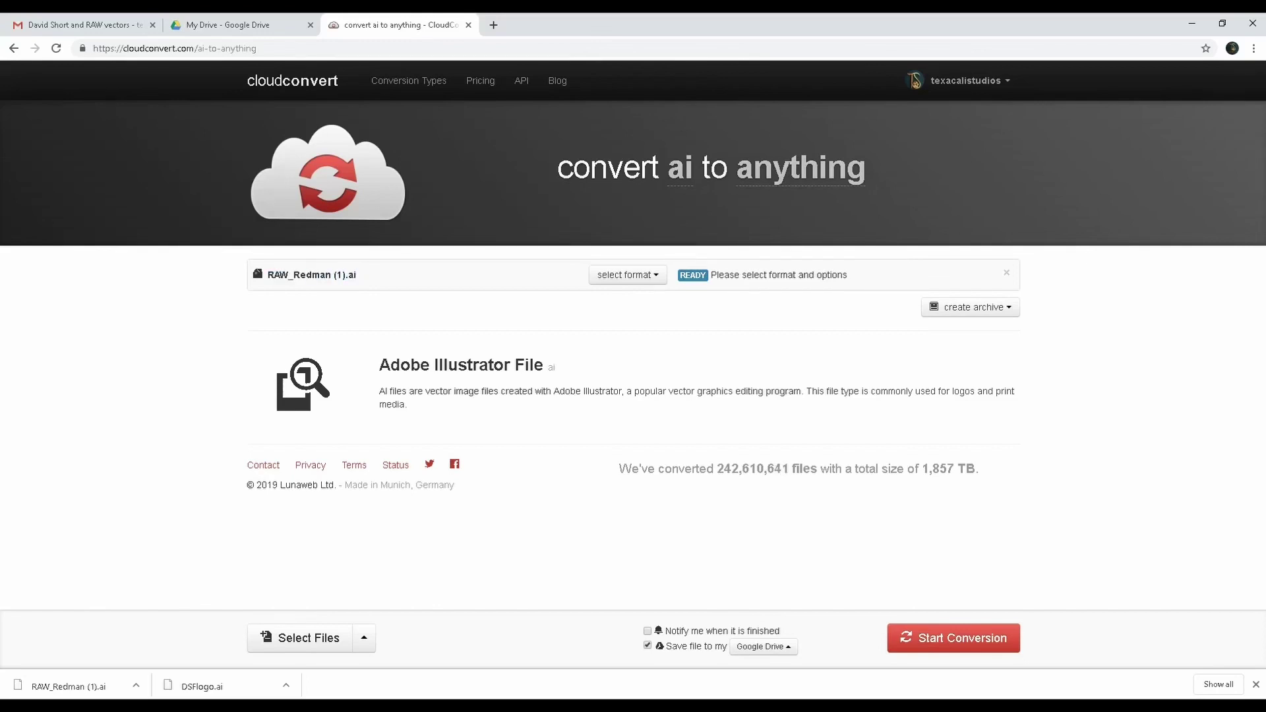
# - Convert RAW_Redman (1).ai to the png image format and show the converted file in Google Drive
pyautogui.click(626, 274)
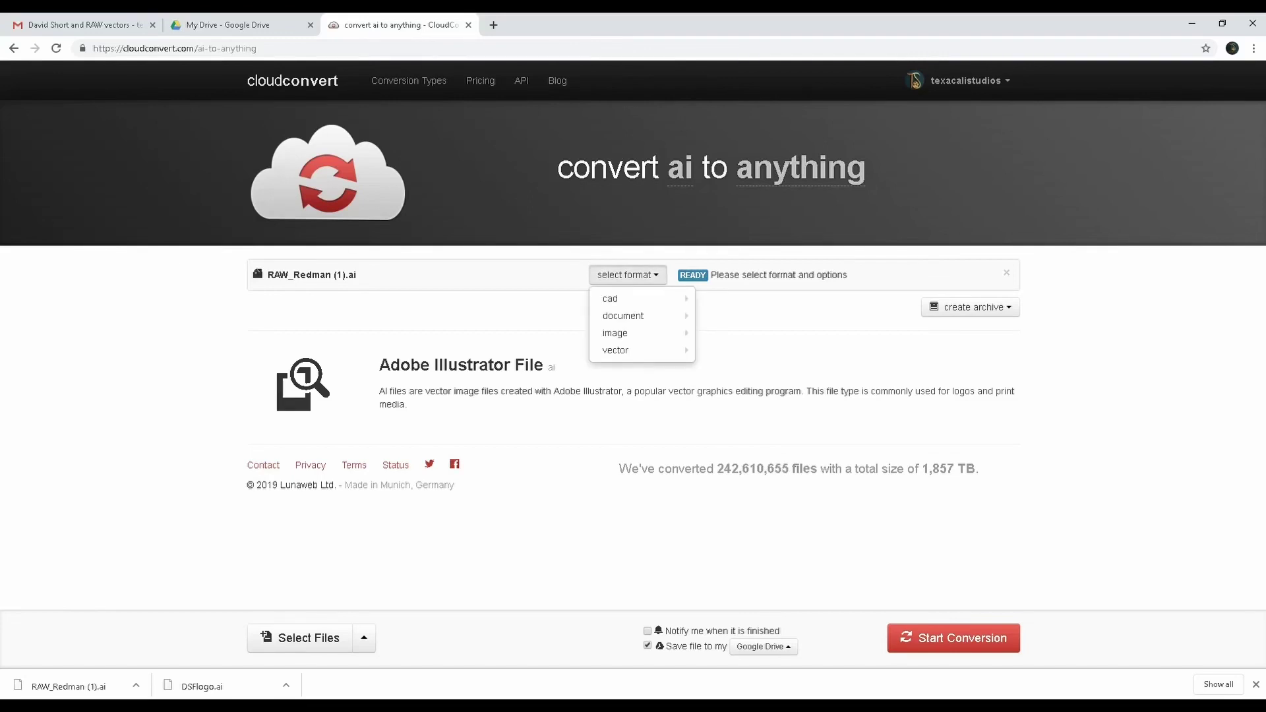
pyautogui.moveTo(627, 299)
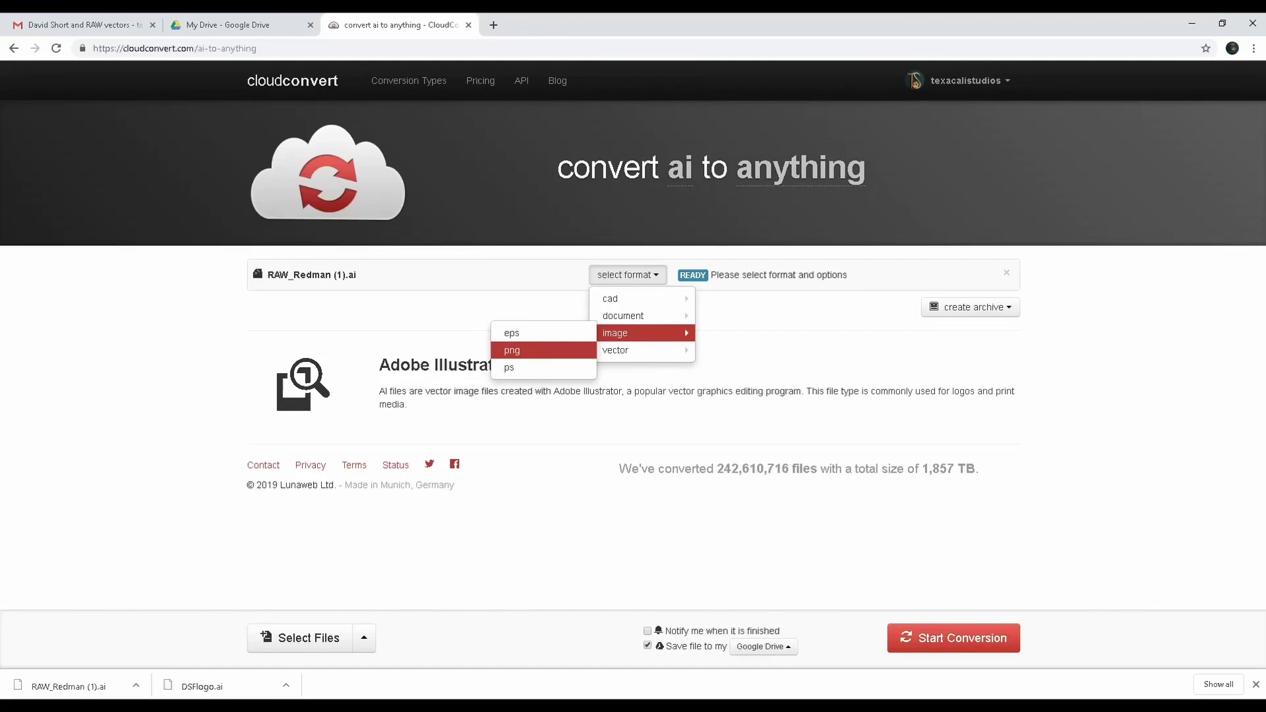
pyautogui.click(512, 350)
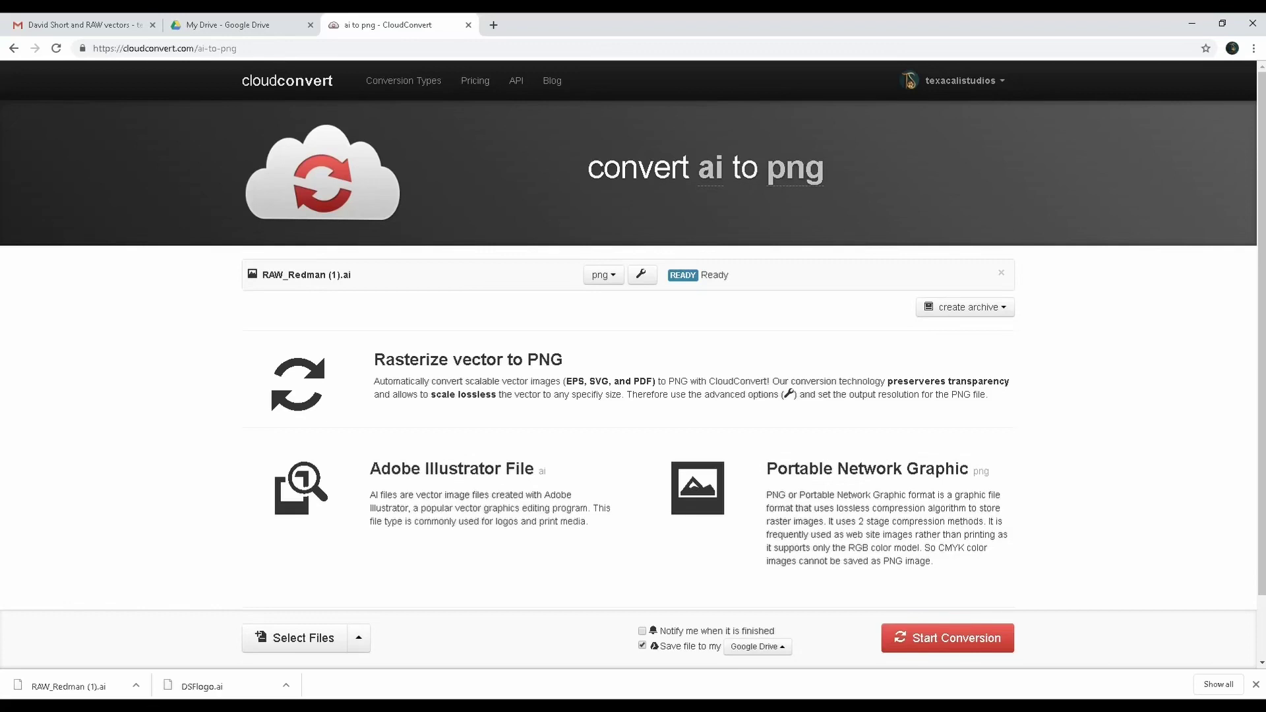
pyautogui.click(948, 637)
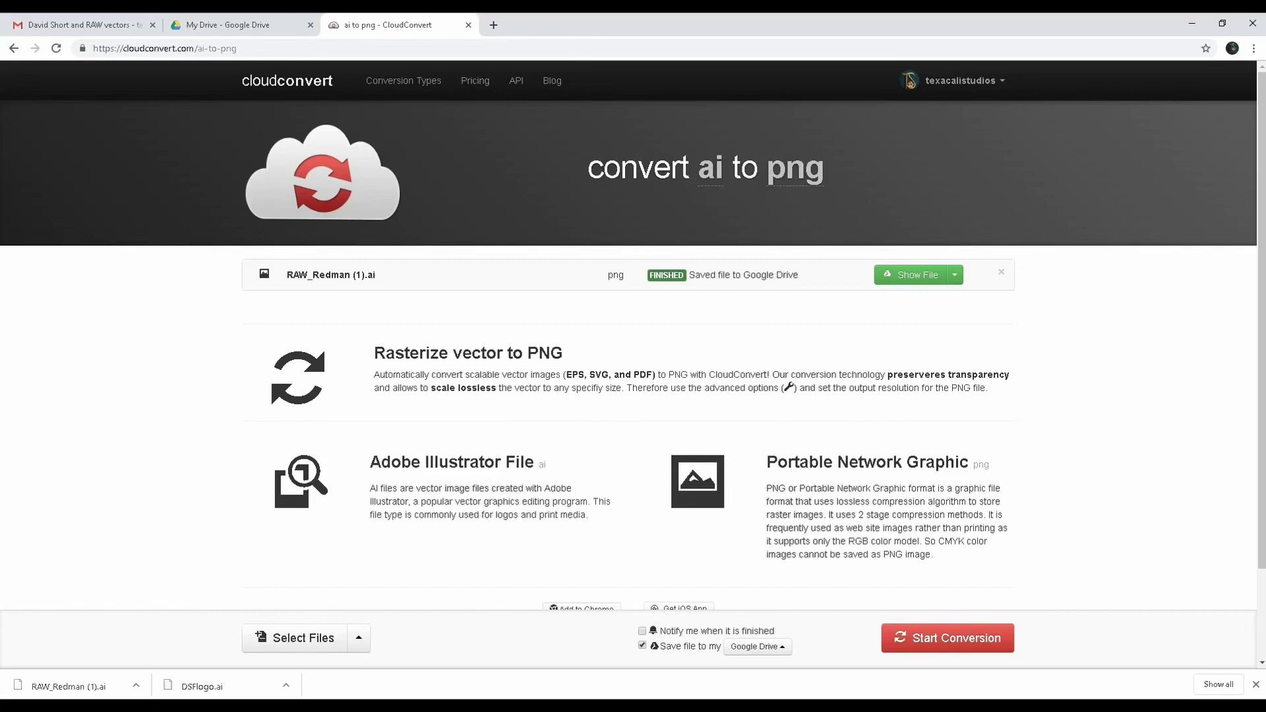
pyautogui.click(913, 275)
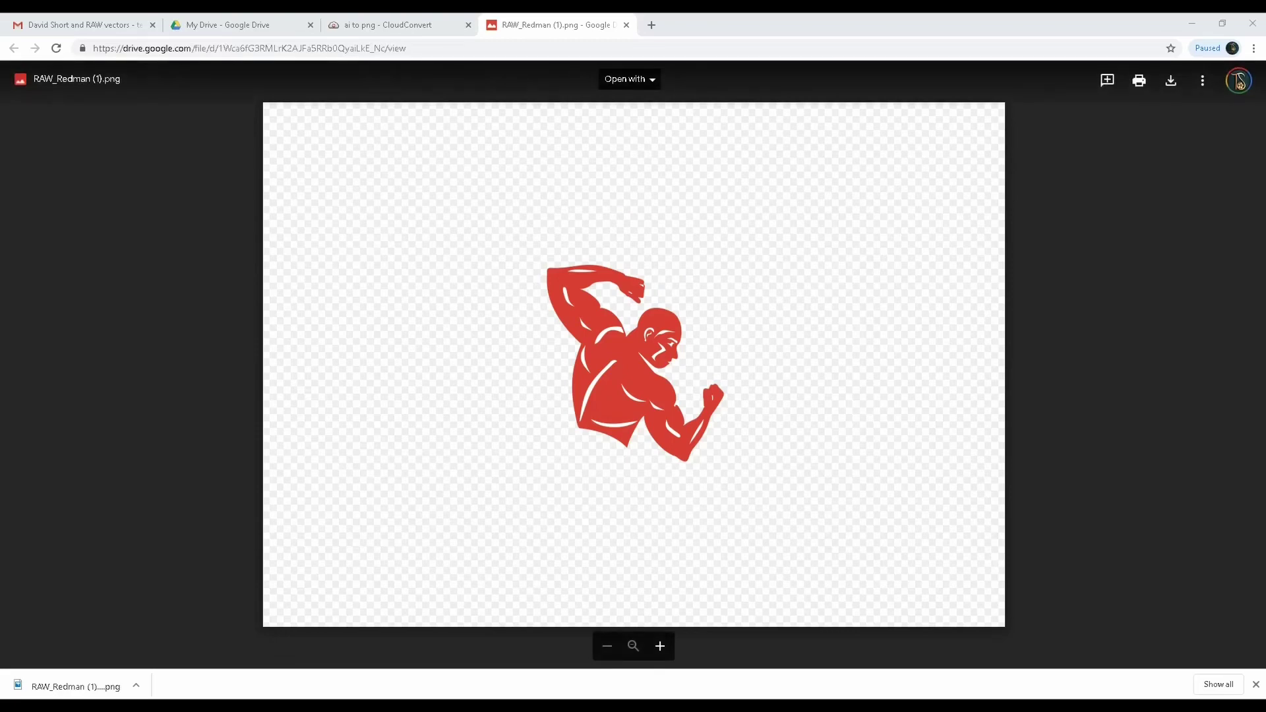
# - Download the converted RAW_Redman (1).png and show it in its folder
pyautogui.click(1170, 81)
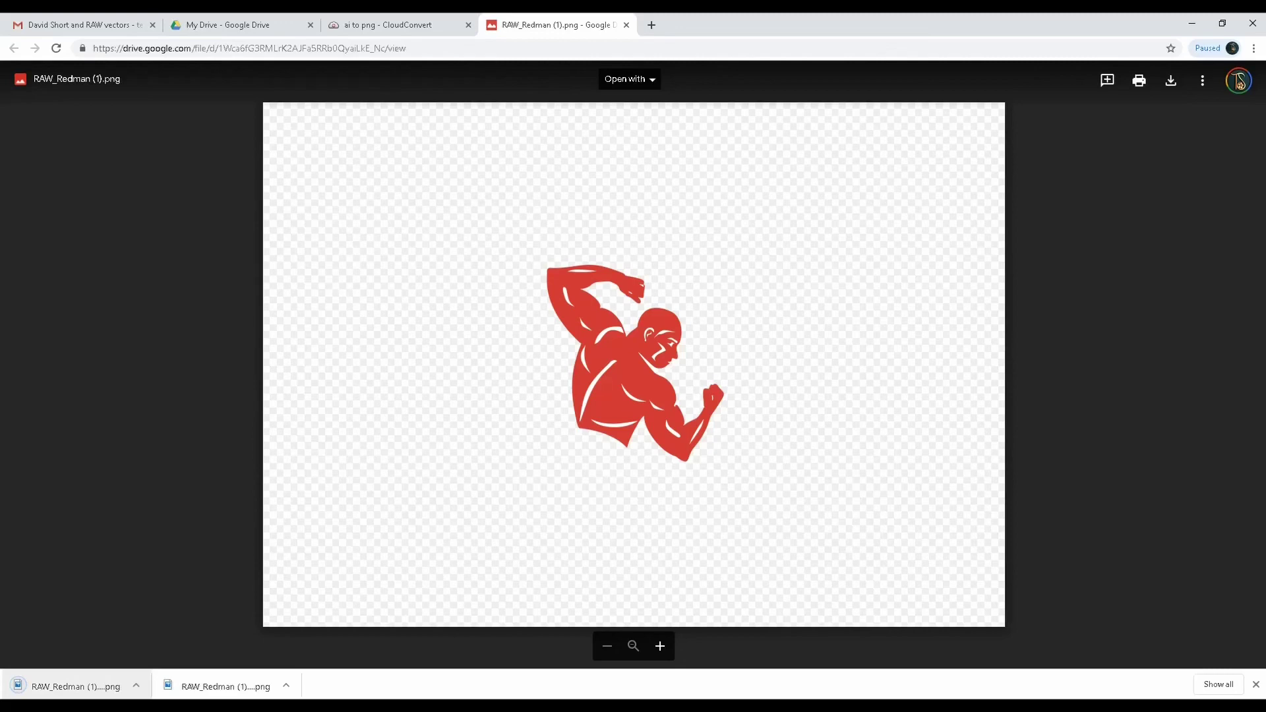
pyautogui.click(136, 685)
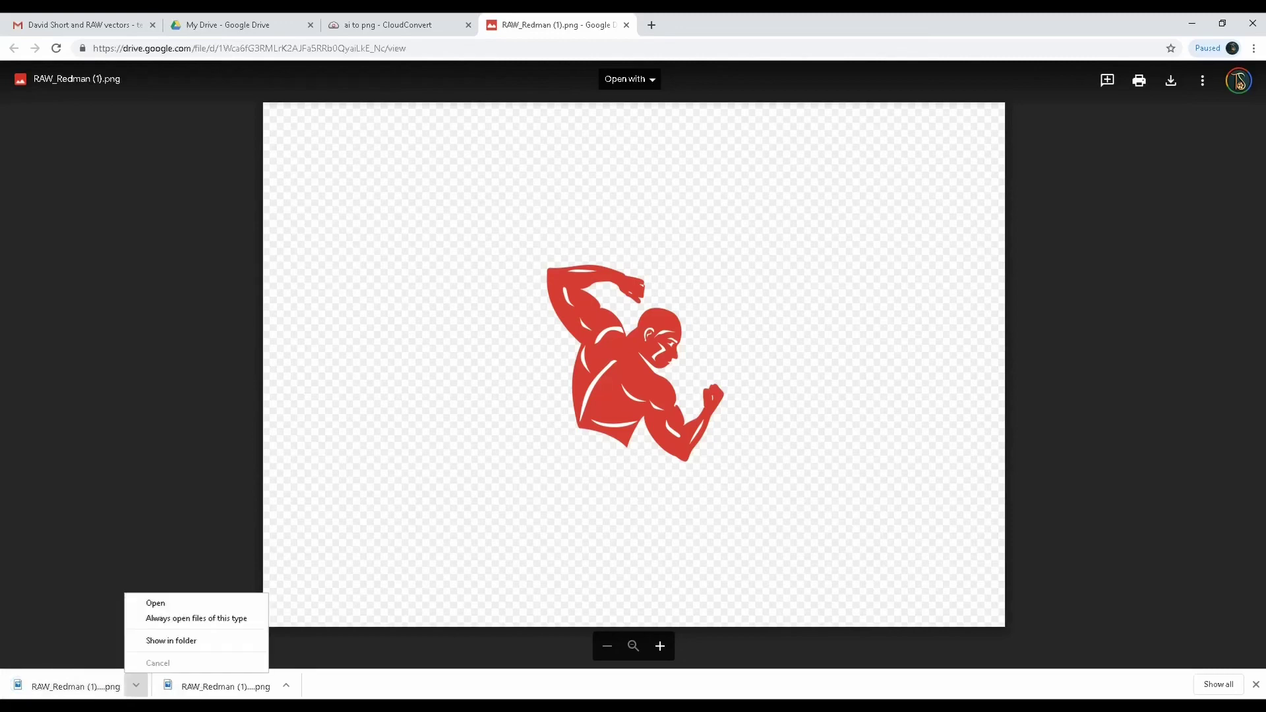
pyautogui.click(170, 638)
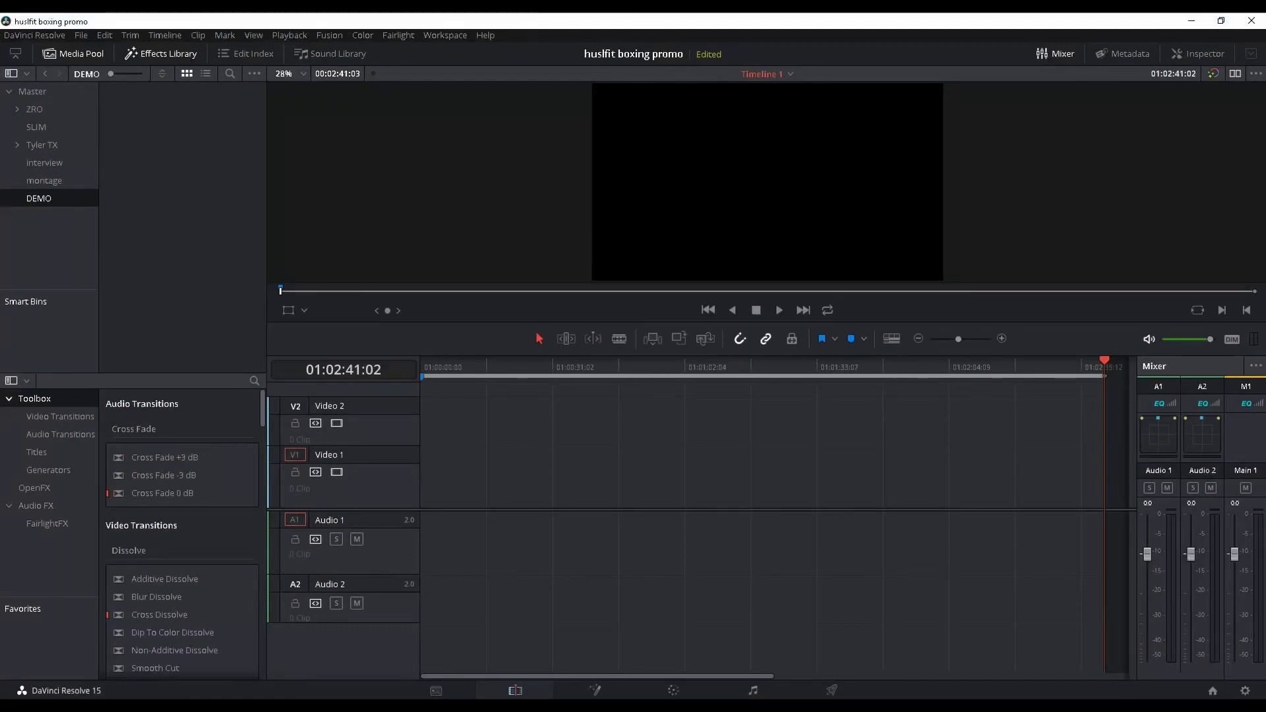
# - Place the RAW_Redman (1) (3) PNG at the start of DaVinci Resolve's Video 1 track and play it from the beginning
pyautogui.hotkey('alt', 'Tab')
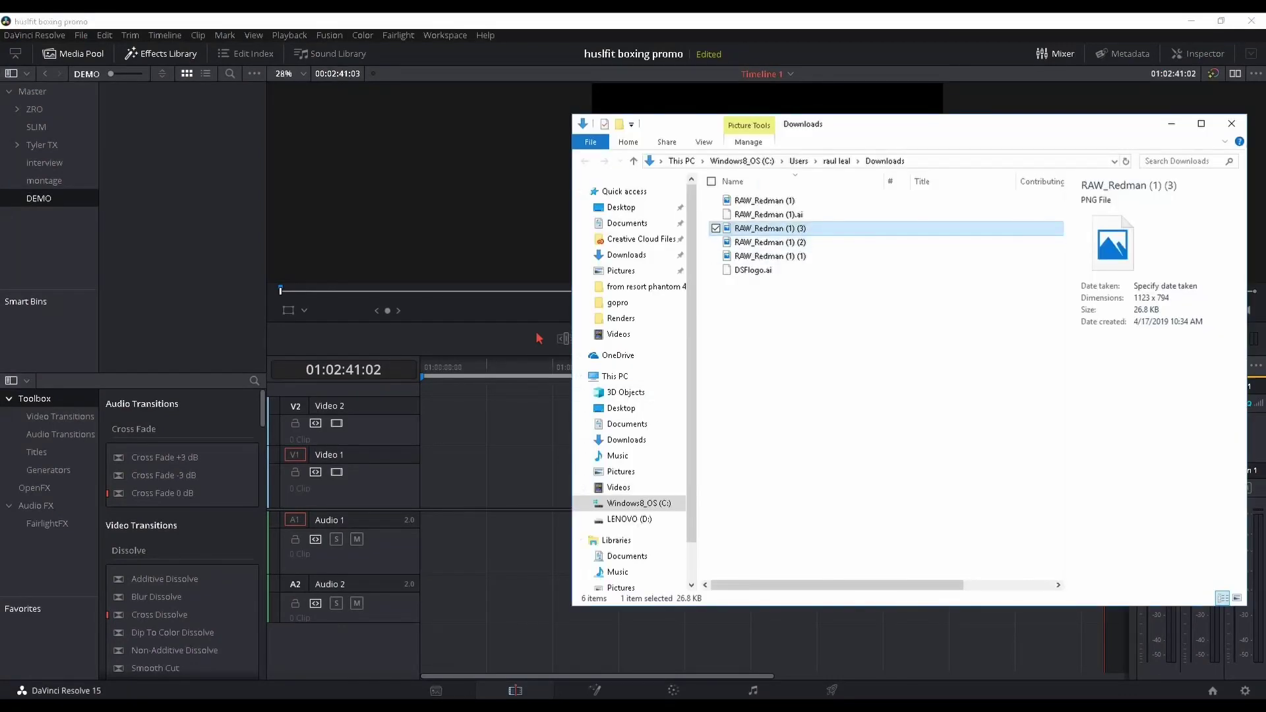
pyautogui.moveTo(765, 229); pyautogui.dragTo(434, 485)
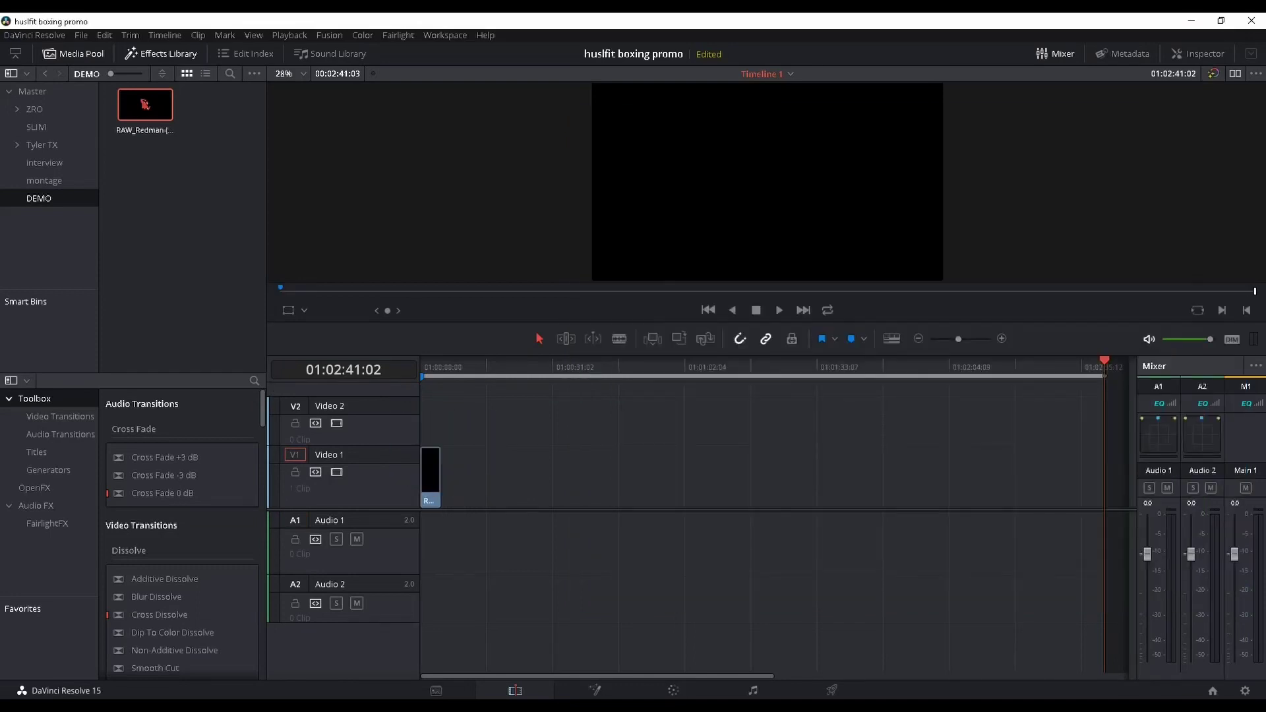
pyautogui.press('Home')
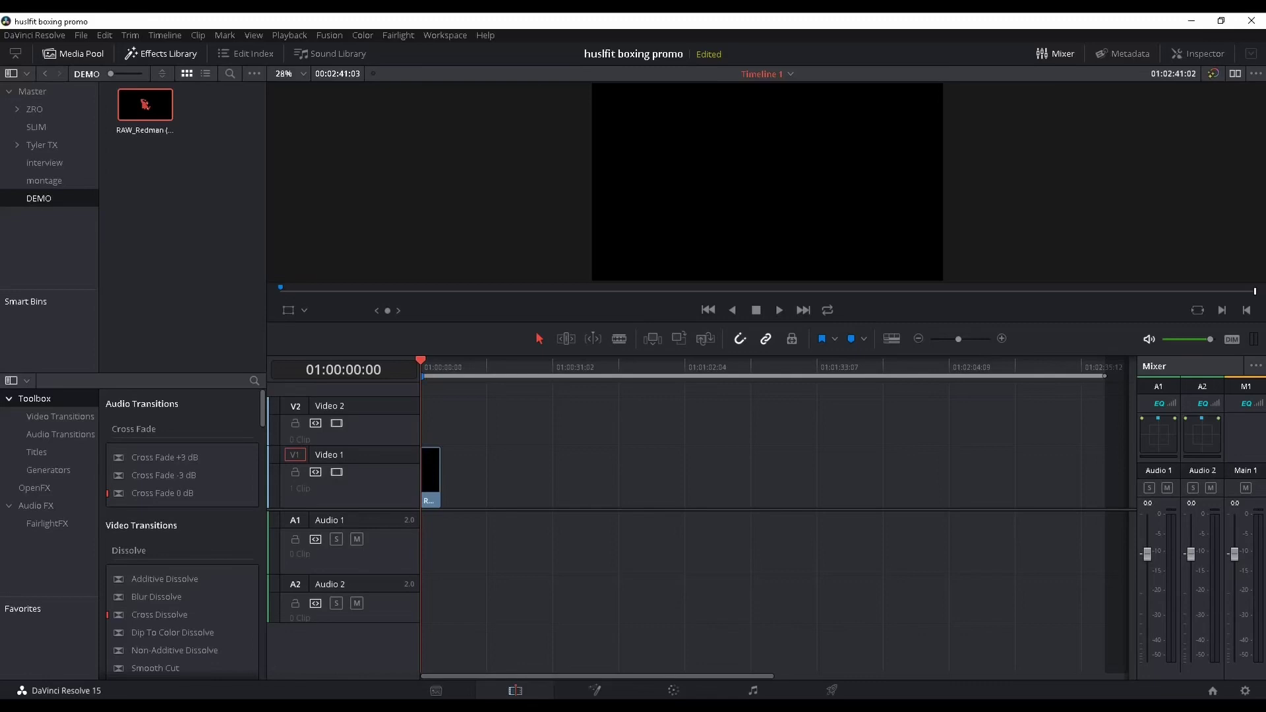
pyautogui.press('space')
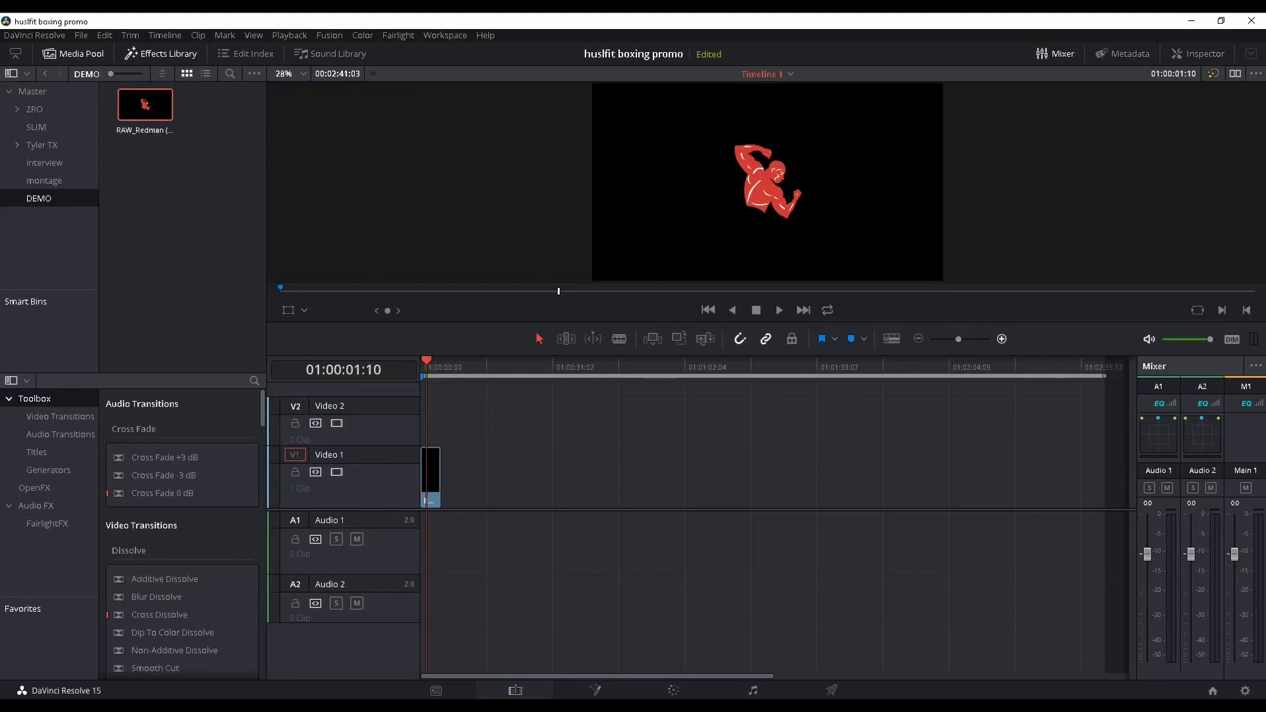
# - Select the RAW_Redman clip on Video 1 and open its properties in the Inspector
pyautogui.click(1001, 339)
pyautogui.click(1002, 338)
pyautogui.click(1001, 339)
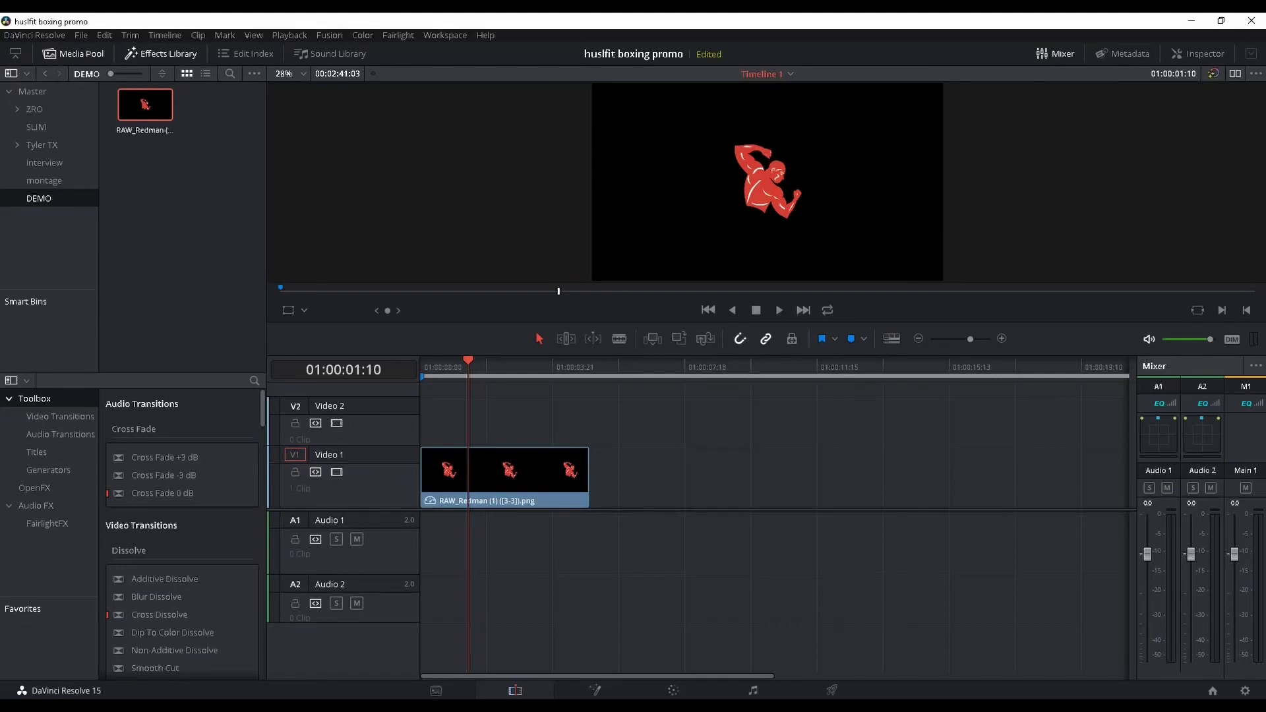
pyautogui.click(513, 474)
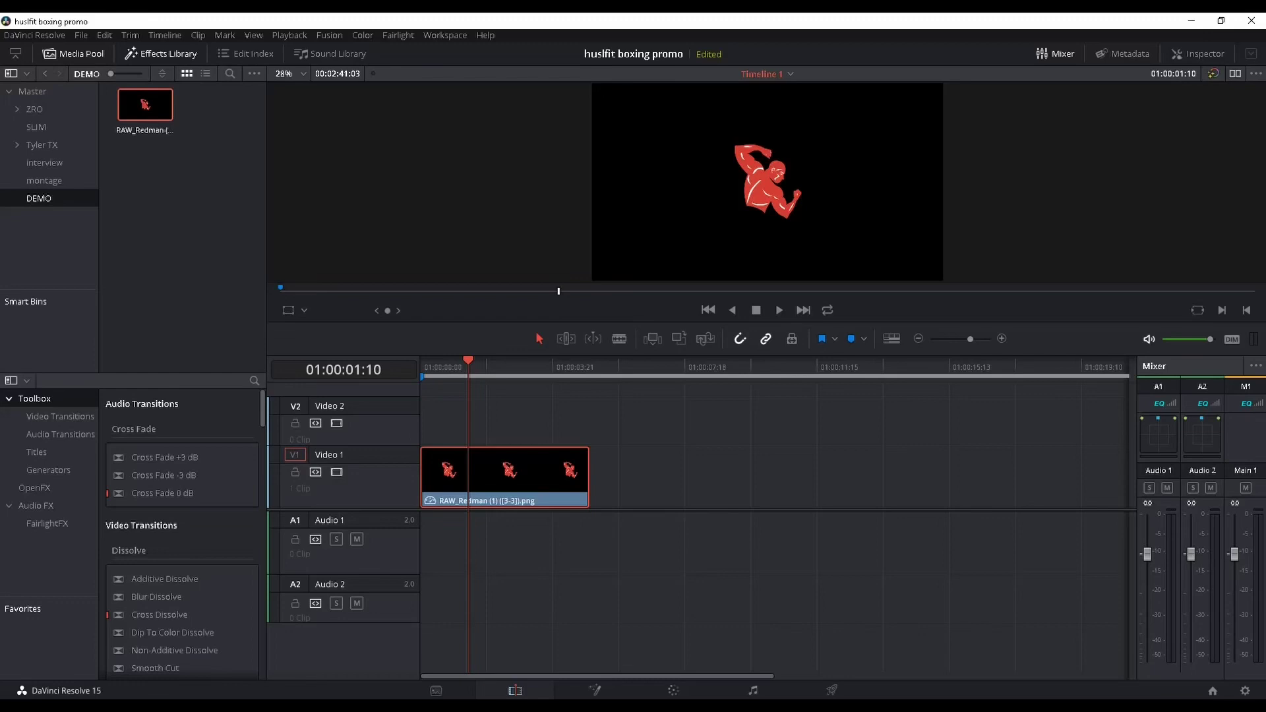
pyautogui.click(1197, 54)
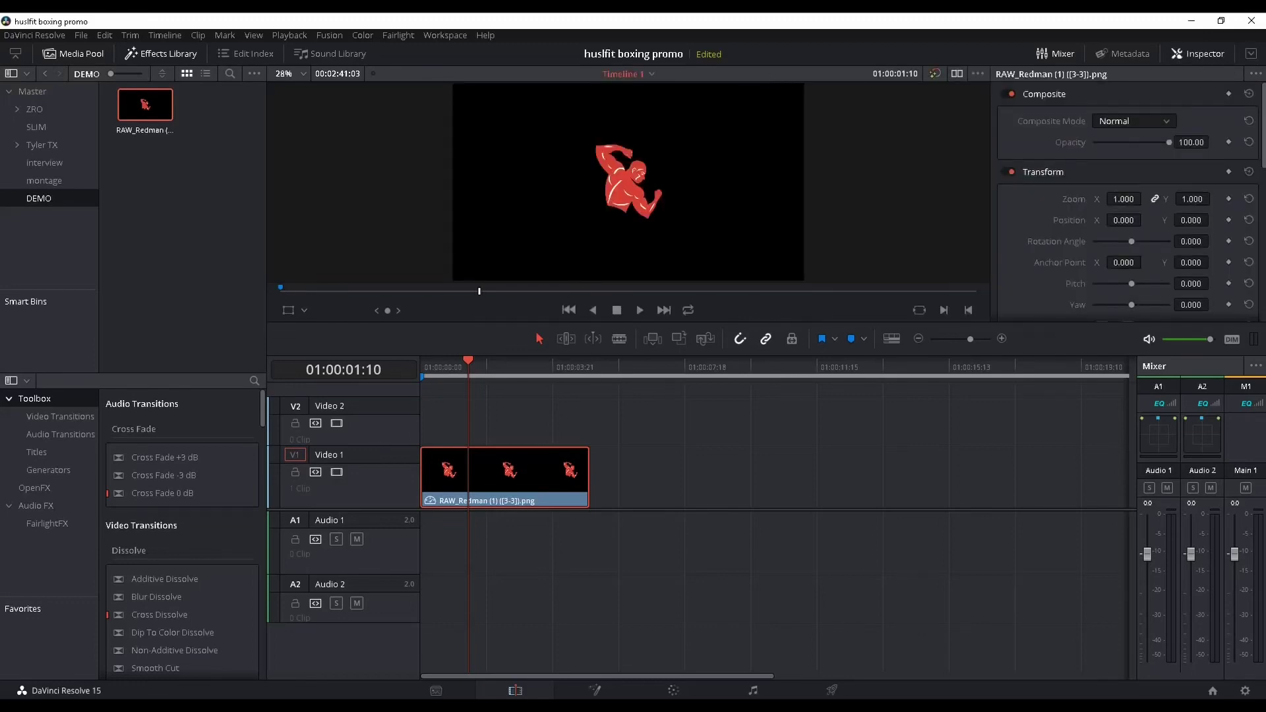
# - Set the clip's zoom to 1.660, position to X -283 and Y 30, rotation angle to 0.600 and pitch to 1.265
pyautogui.moveTo(1123, 199); pyautogui.dragTo(1213, 198)
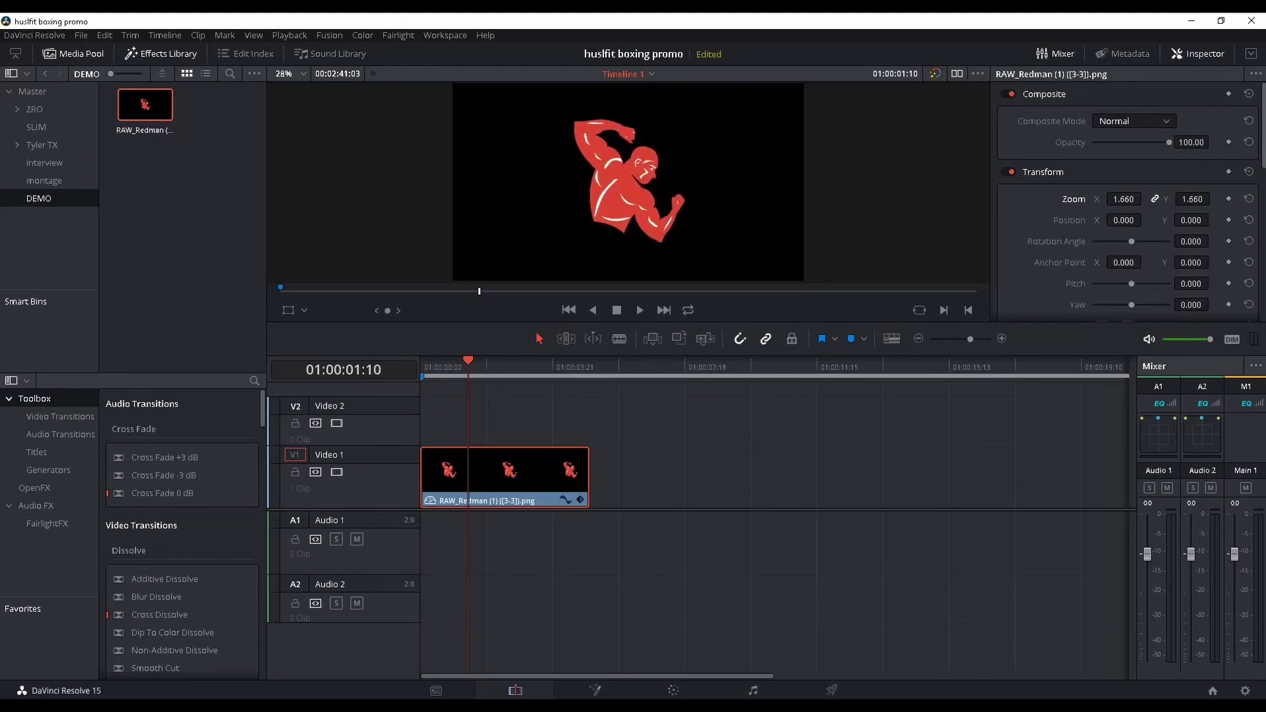
pyautogui.moveTo(1124, 219); pyautogui.dragTo(1064, 220)
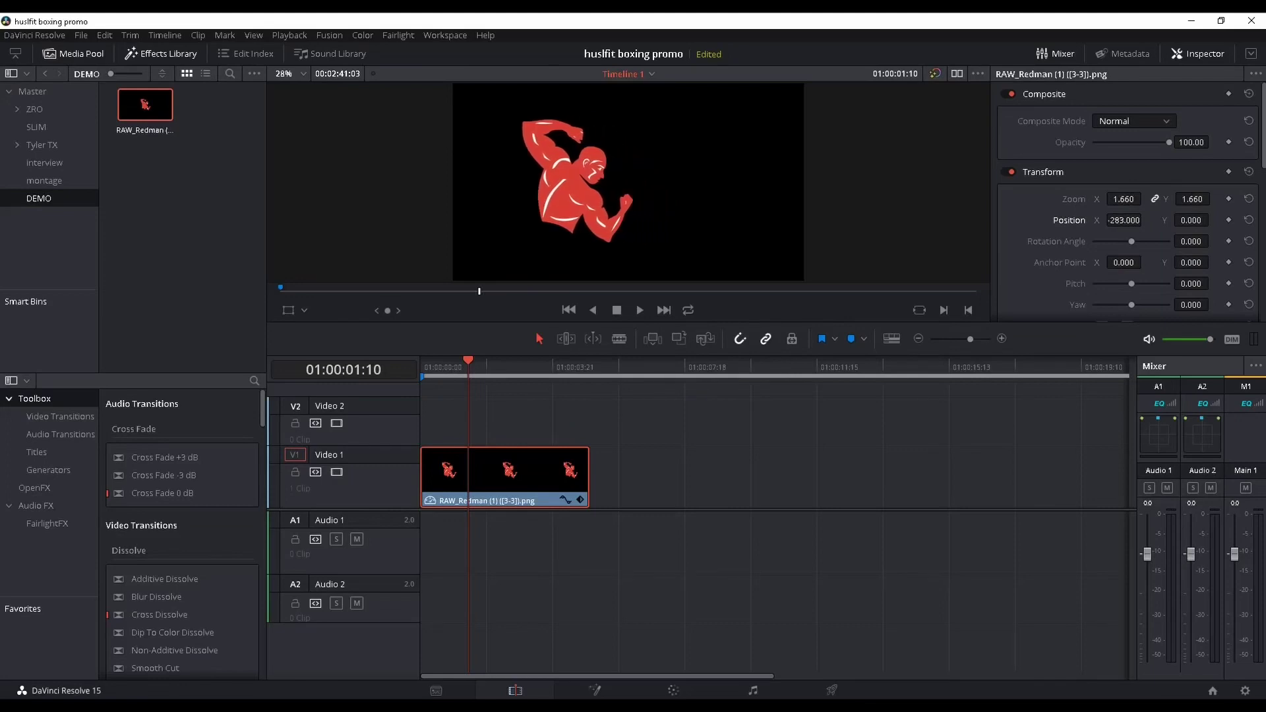
pyautogui.moveTo(1190, 219)
pyautogui.mouseDown()
pyautogui.moveTo(1211, 219)
pyautogui.moveTo(1177, 219)
pyautogui.moveTo(1194, 219)
pyautogui.mouseUp()
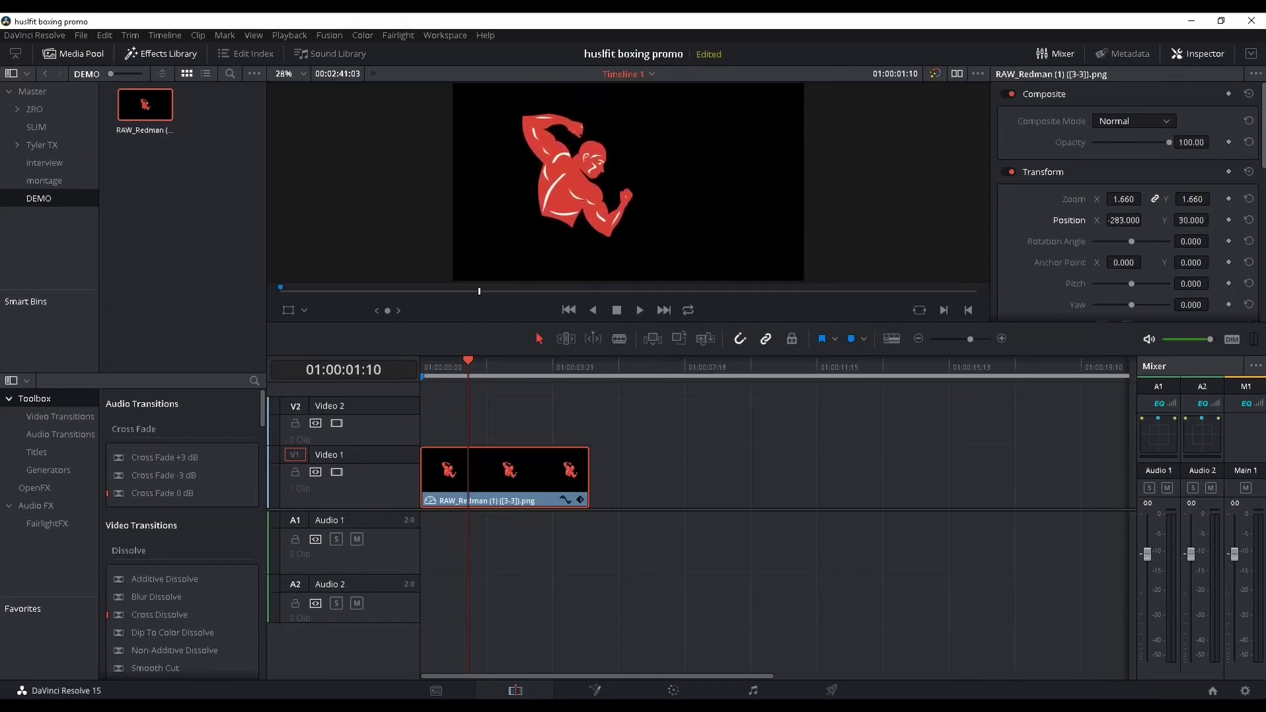
pyautogui.scroll(-2, 1129, 201)
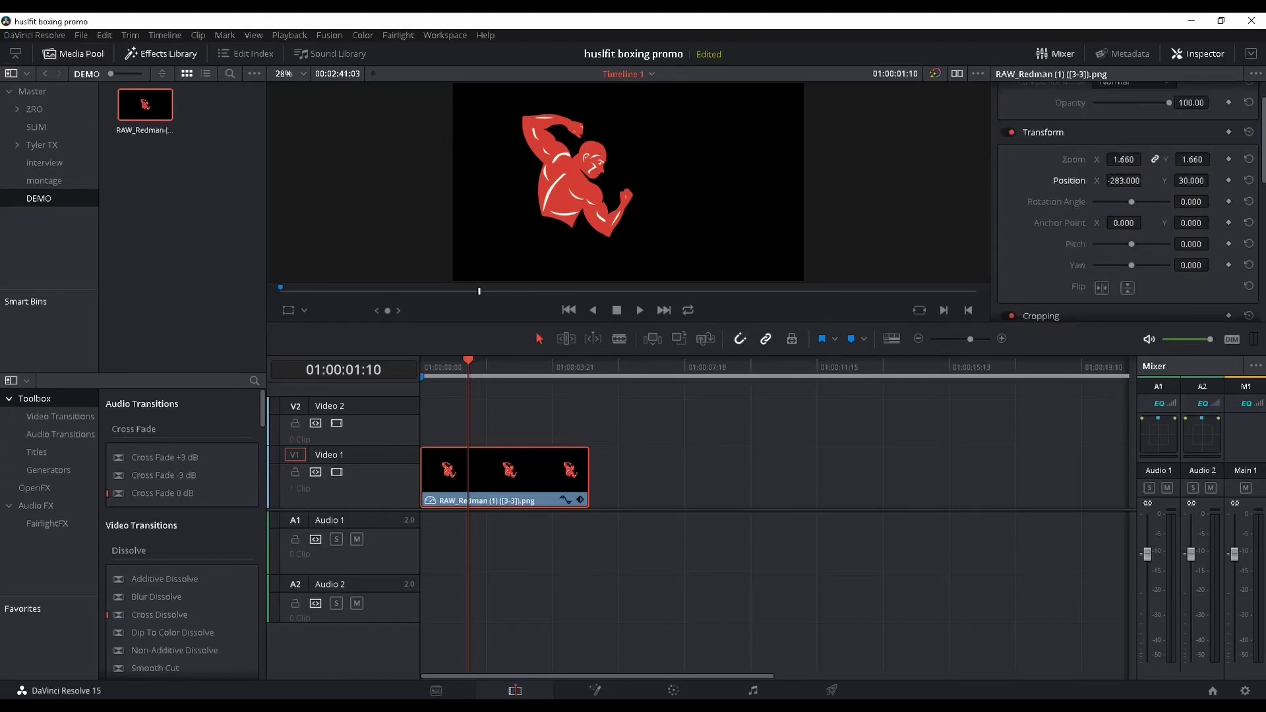
pyautogui.moveTo(1190, 202)
pyautogui.mouseDown()
pyautogui.moveTo(1217, 202)
pyautogui.moveTo(1167, 204)
pyautogui.moveTo(1202, 204)
pyautogui.mouseUp()
pyautogui.scroll(-2, 1132, 202)
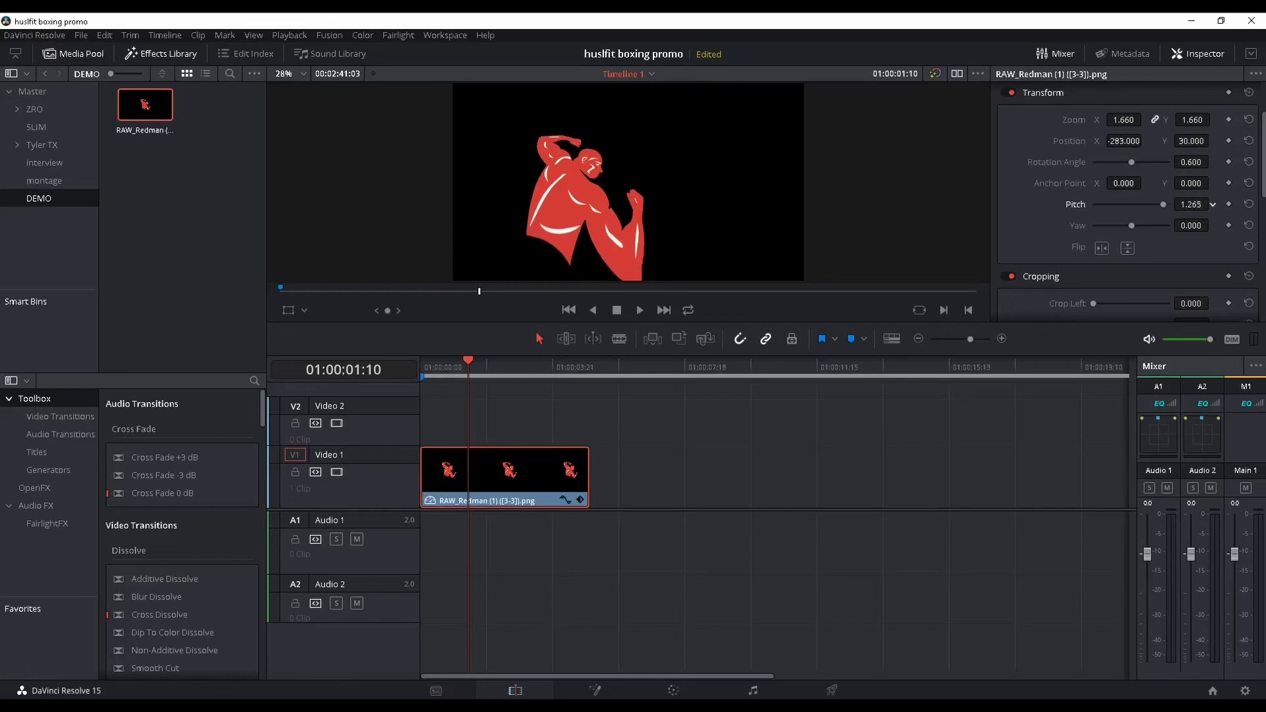
# - Reset the clip's pitch, rotation angle, position and zoom to their defaults
pyautogui.click(1249, 204)
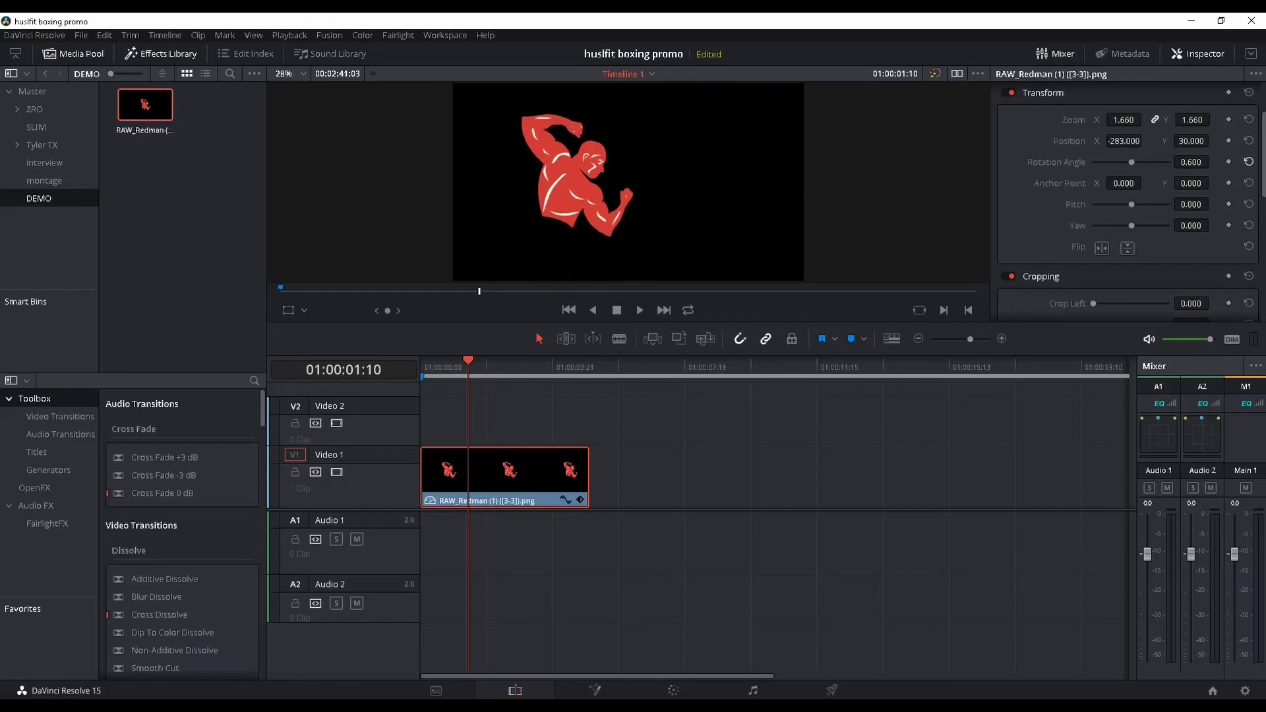
pyautogui.click(1249, 161)
pyautogui.click(1248, 141)
pyautogui.click(1249, 119)
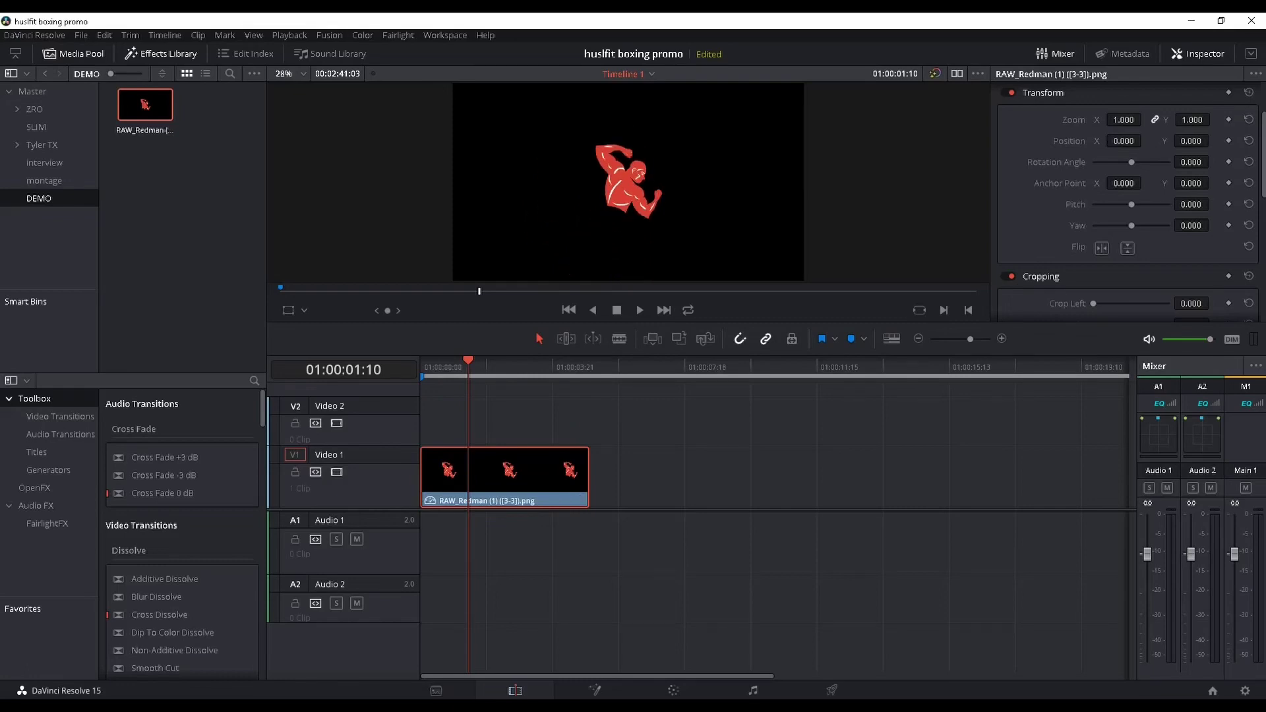
# - Try a yaw of 0.537 and horizontal and vertical flips on the RAW_Redman clip, restoring each setting to its default
pyautogui.moveTo(1191, 225); pyautogui.dragTo(1142, 225)
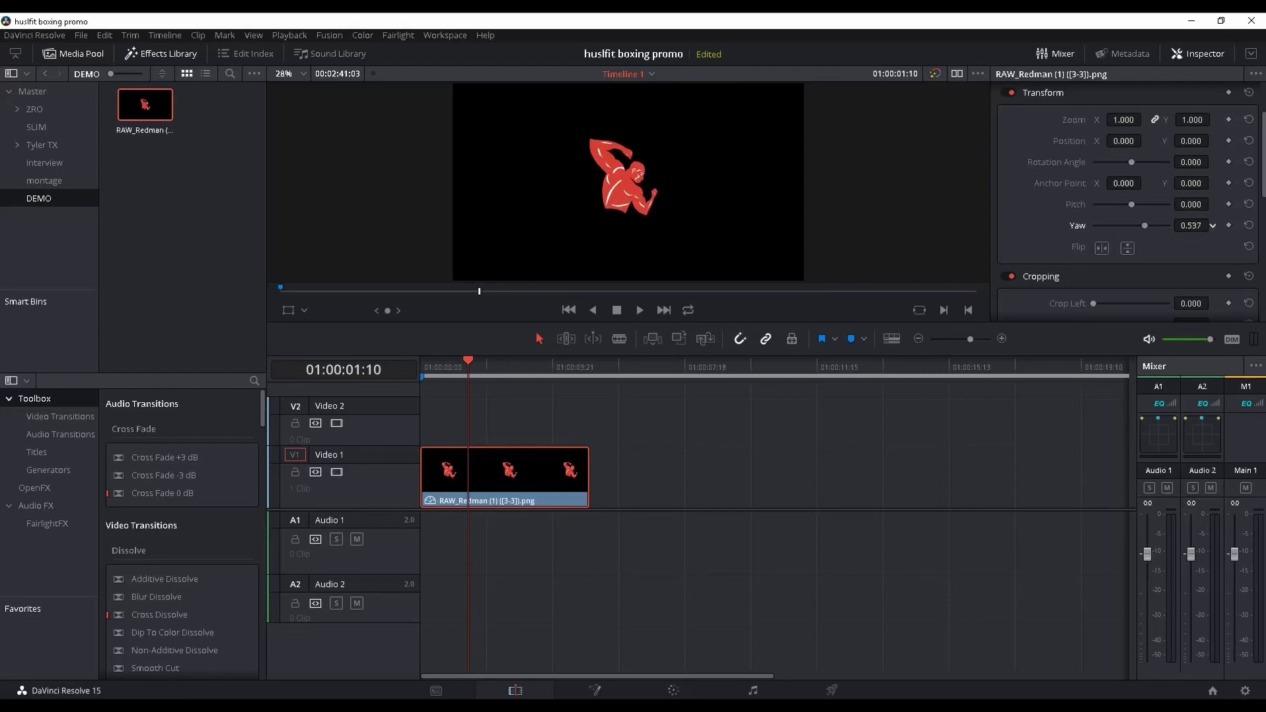
pyautogui.click(1248, 225)
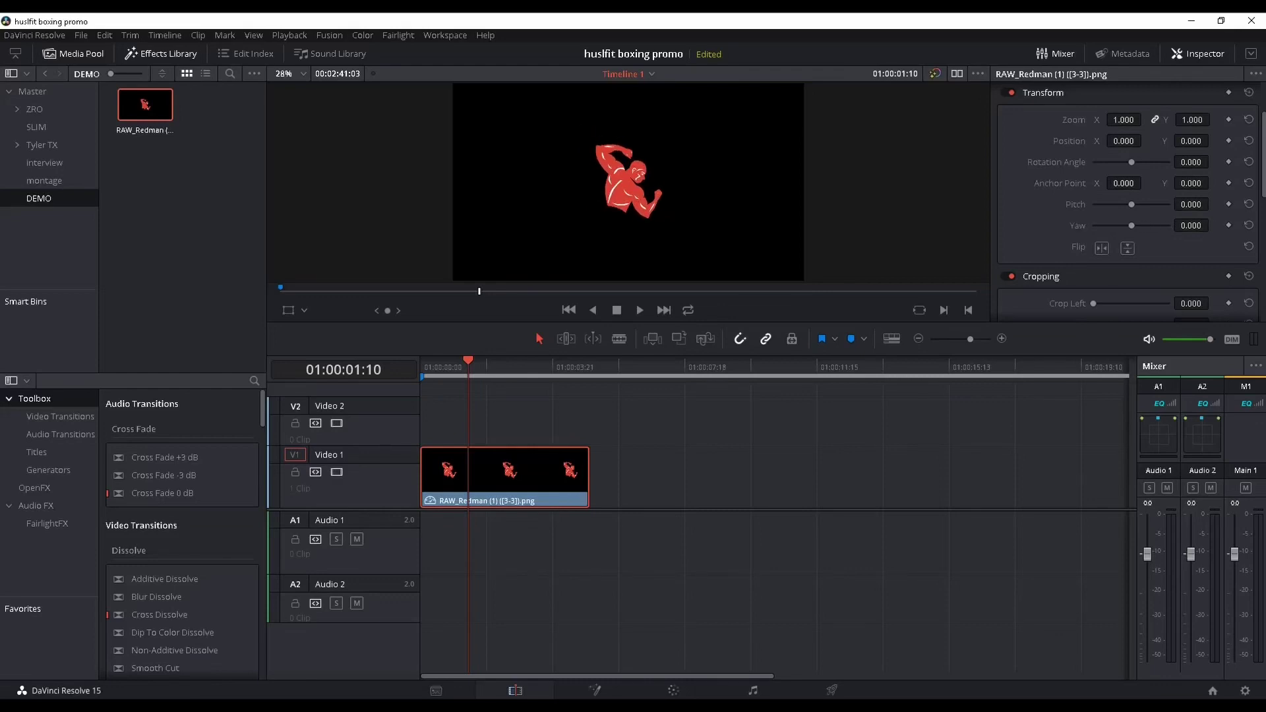
pyautogui.click(1101, 248)
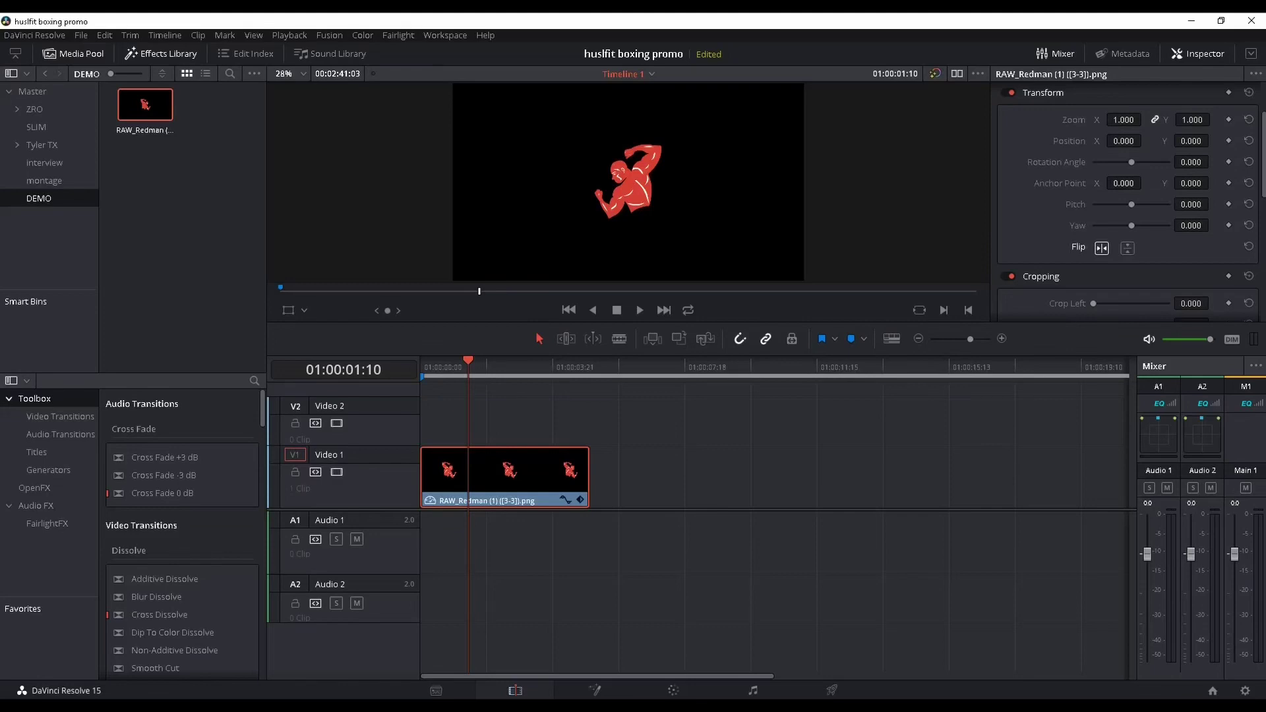
pyautogui.click(1101, 248)
pyautogui.click(1127, 248)
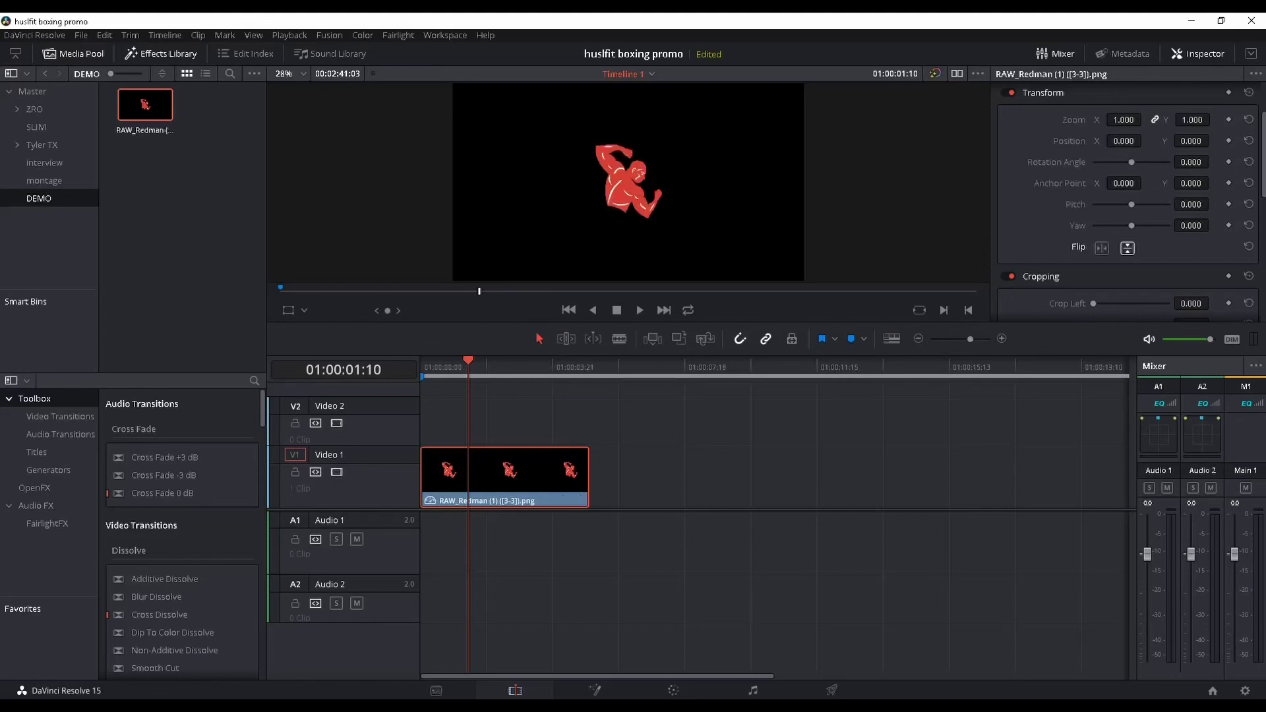
# - Try the clip's edge cropping and crop softness settings, returning them to their defaults
pyautogui.scroll(-3, 1131, 201)
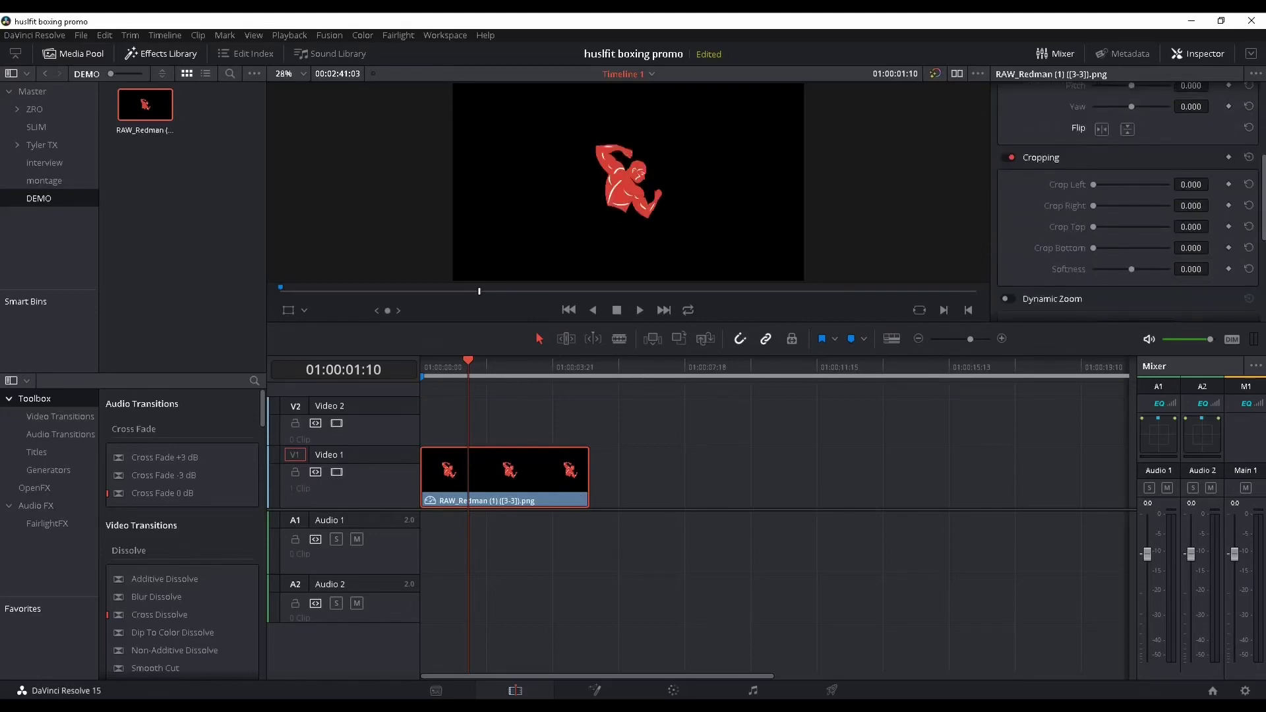
pyautogui.moveTo(1093, 185)
pyautogui.mouseDown()
pyautogui.moveTo(1135, 184)
pyautogui.moveTo(1093, 185)
pyautogui.mouseUp()
pyautogui.moveTo(1190, 206); pyautogui.dragTo(1180, 248)
pyautogui.scroll(-1, 1131, 197)
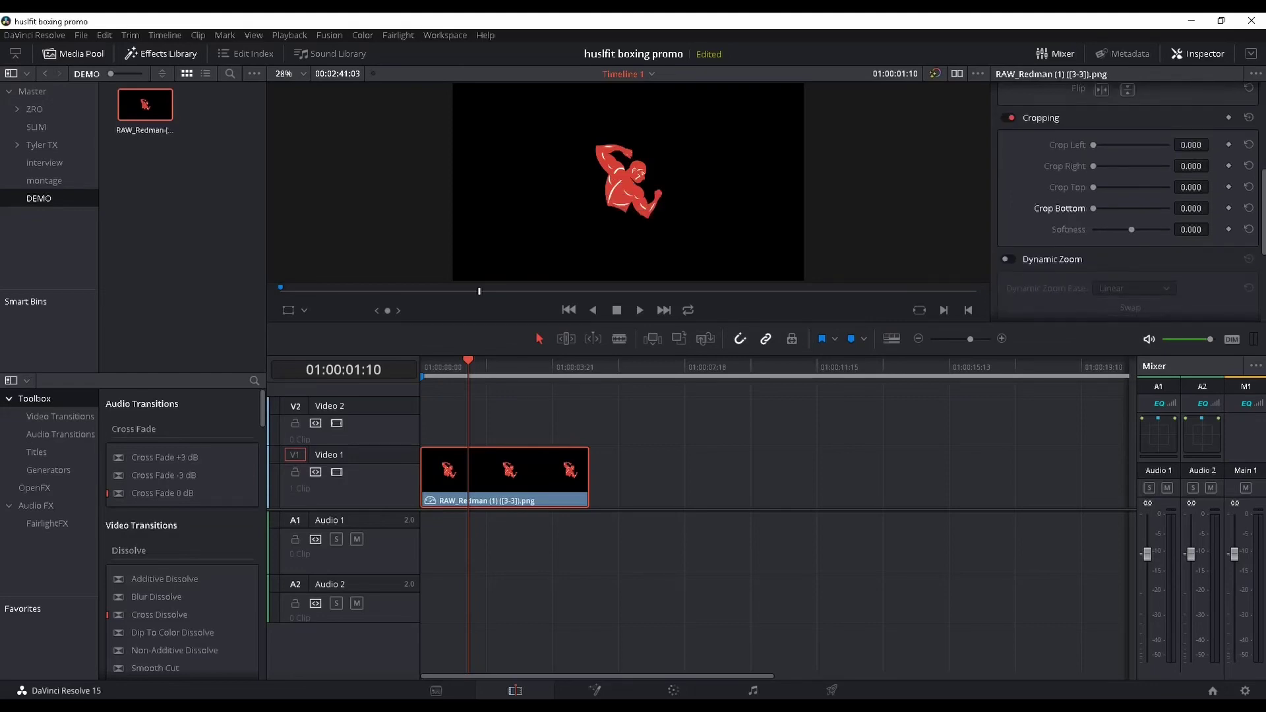
pyautogui.moveTo(1191, 229); pyautogui.dragTo(1203, 229)
pyautogui.click(1248, 229)
pyautogui.scroll(-3, 1246, 229)
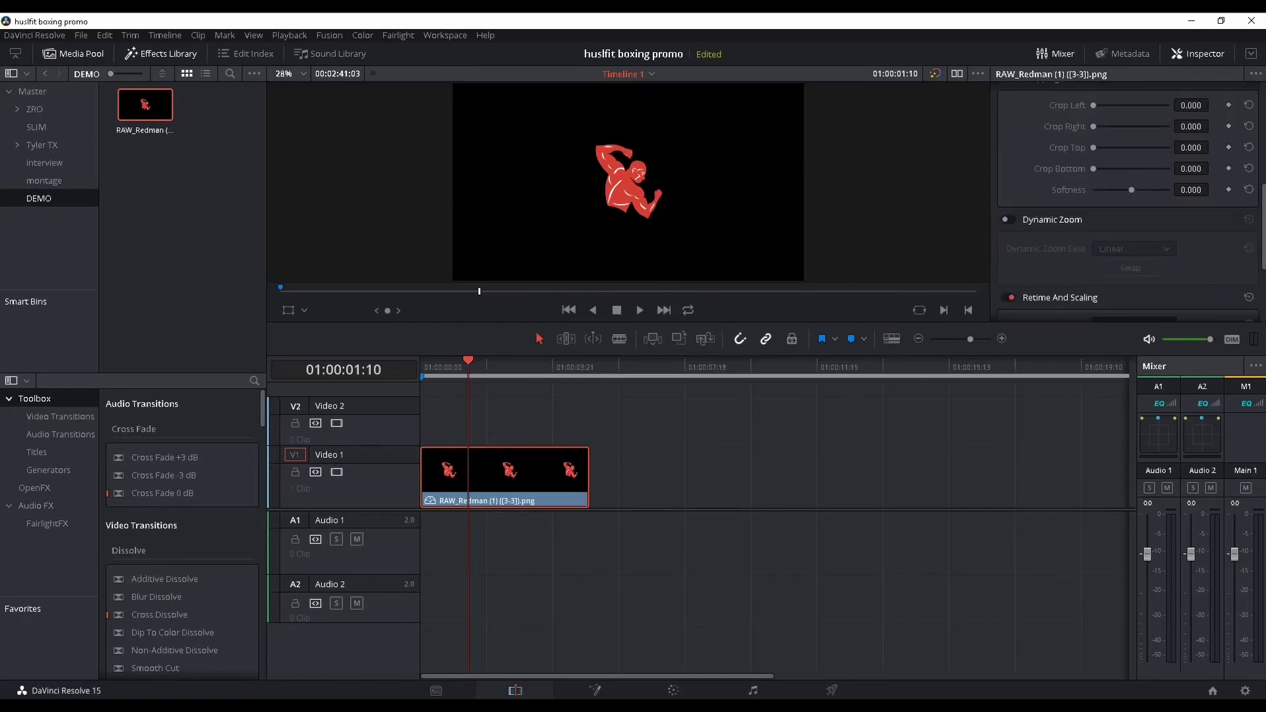